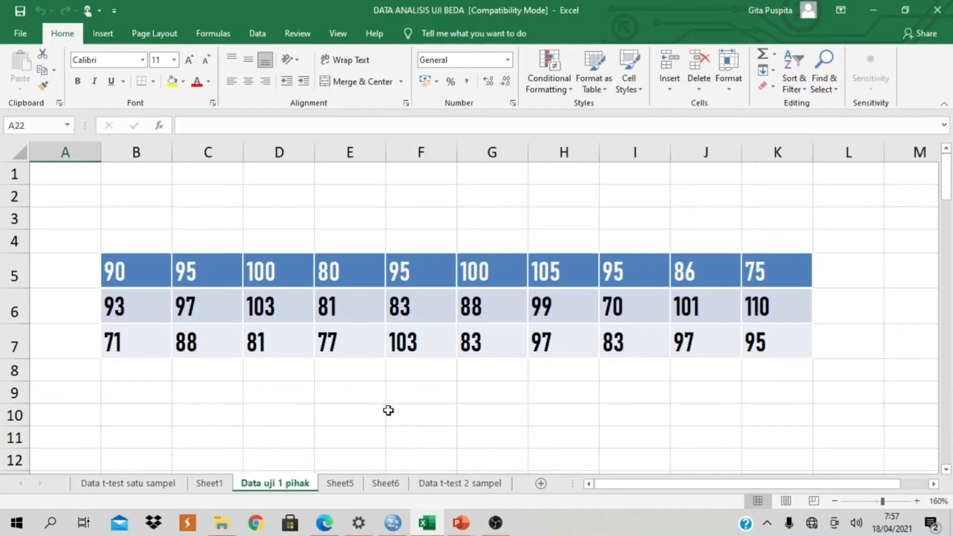
Switch to SPSS and define a new variable named IQ in the first row of the variable definitions.
click(395, 528)
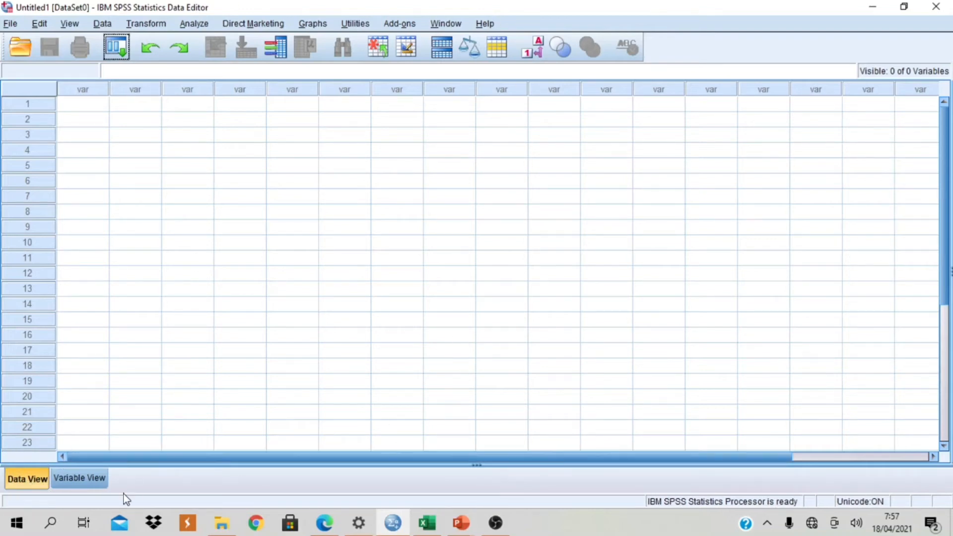
click(79, 478)
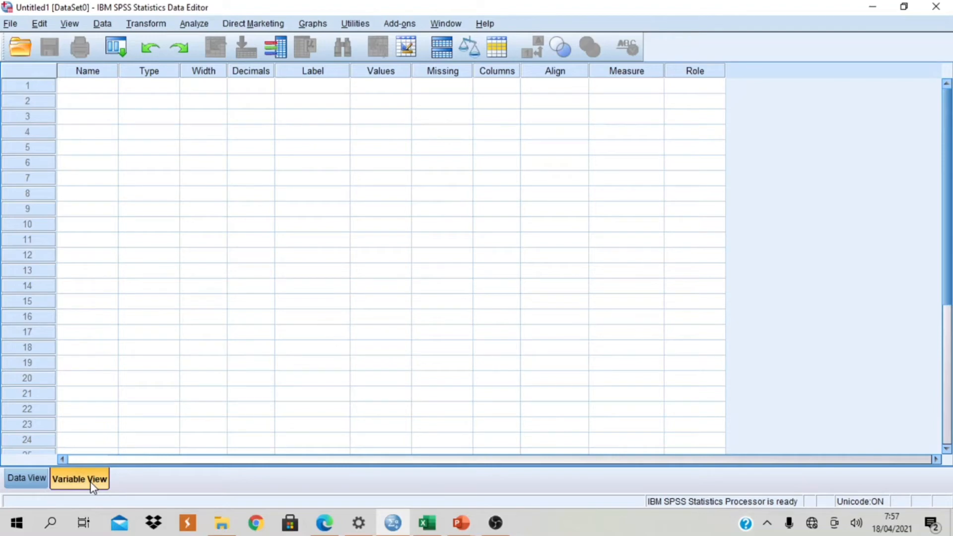
click(106, 86)
click(107, 87)
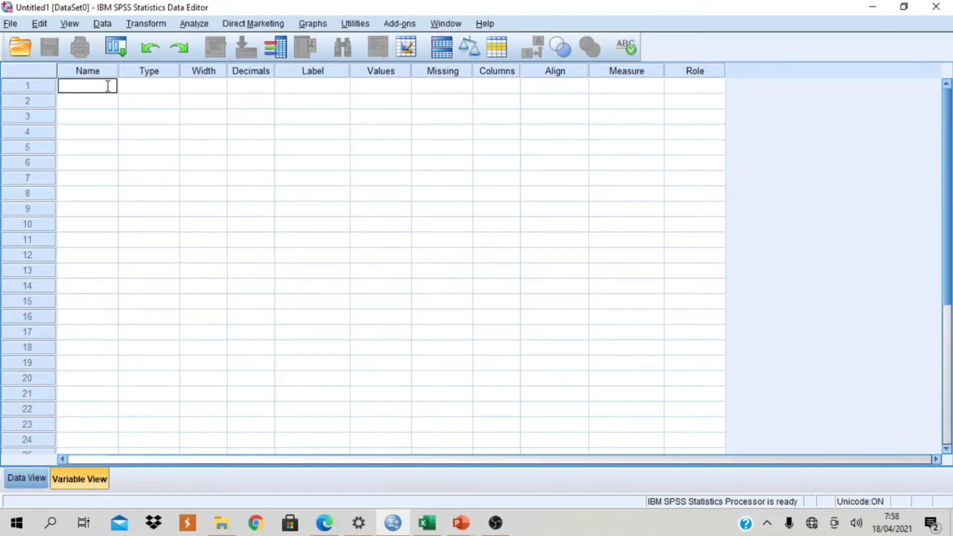
text(IQ)
click(159, 88)
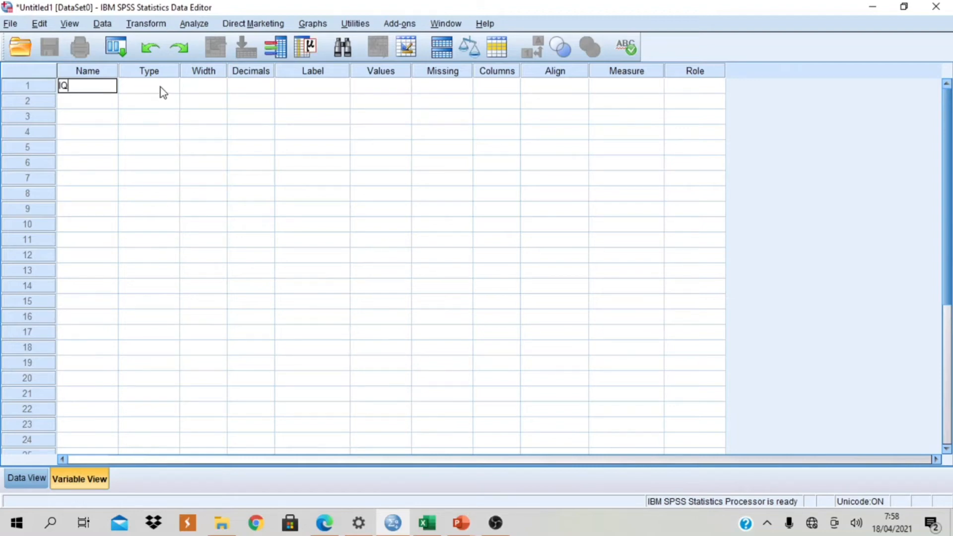
Label the IQ variable as IQ SISWA.
click(327, 89)
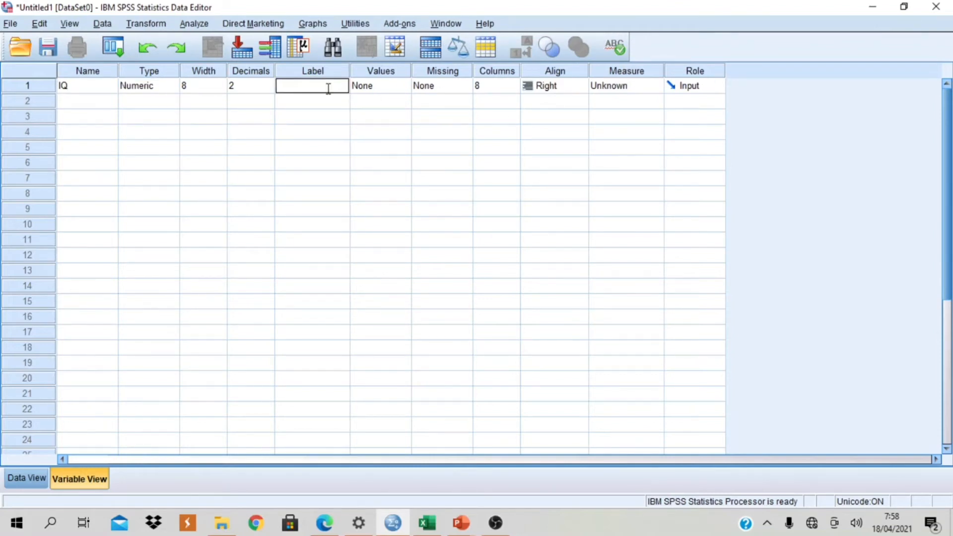
text(IQ SISWA)
click(378, 115)
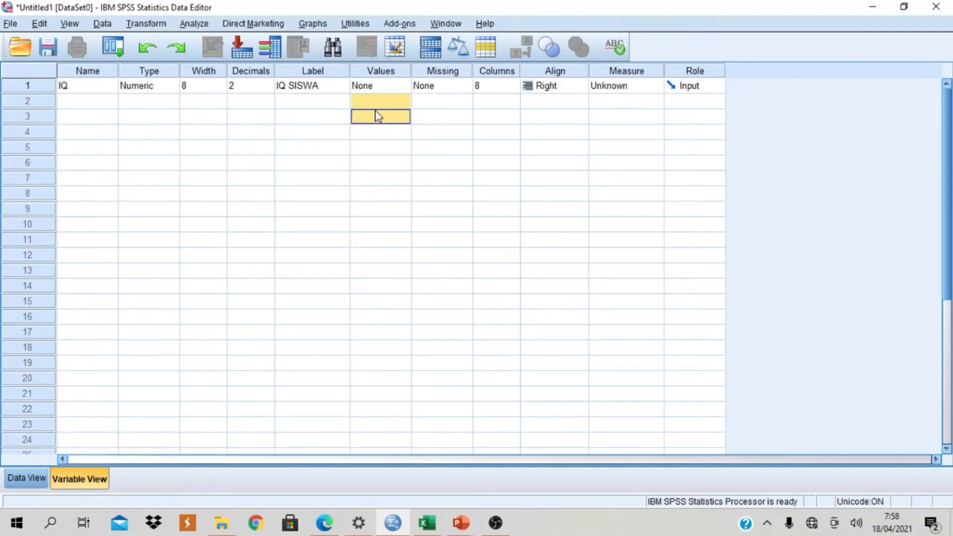
click(322, 104)
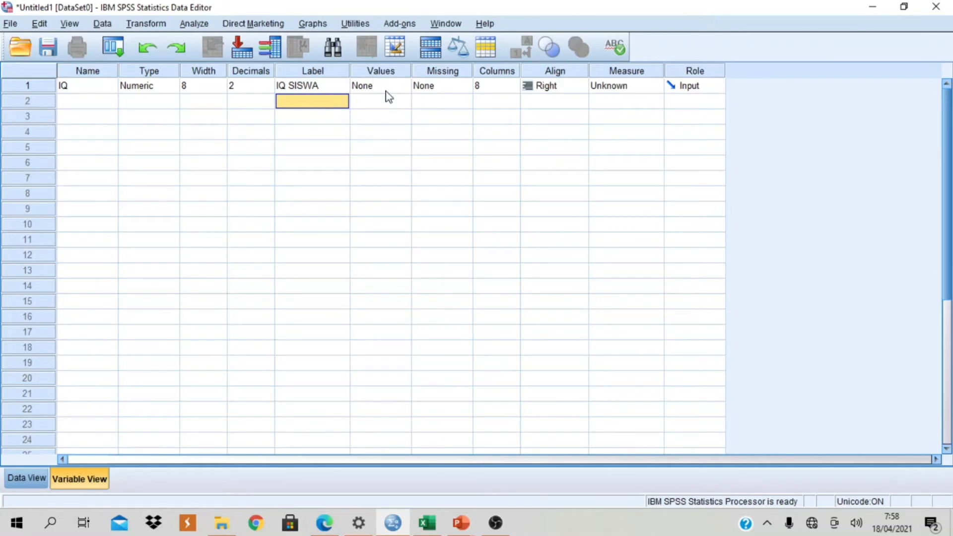
Show the SPSS data grid, then switch to Excel and copy the IQ scores in B24:B53 of the Data uji 1 pihak sheet.
click(19, 480)
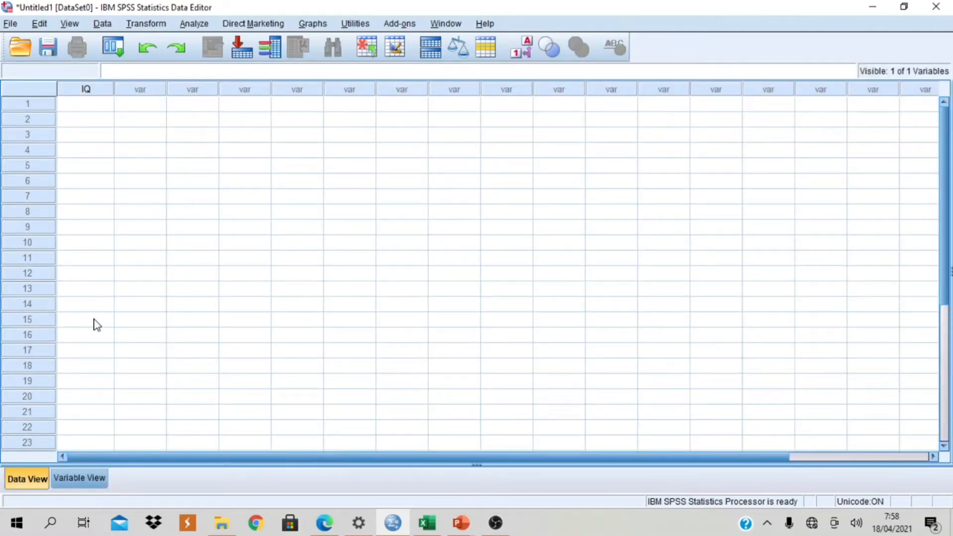
click(420, 530)
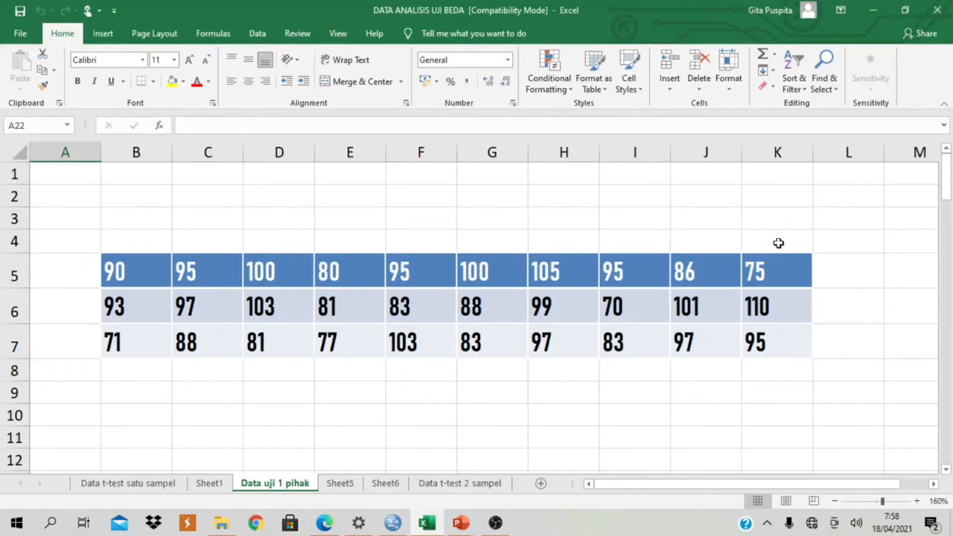
scroll(256, 329, down, 8)
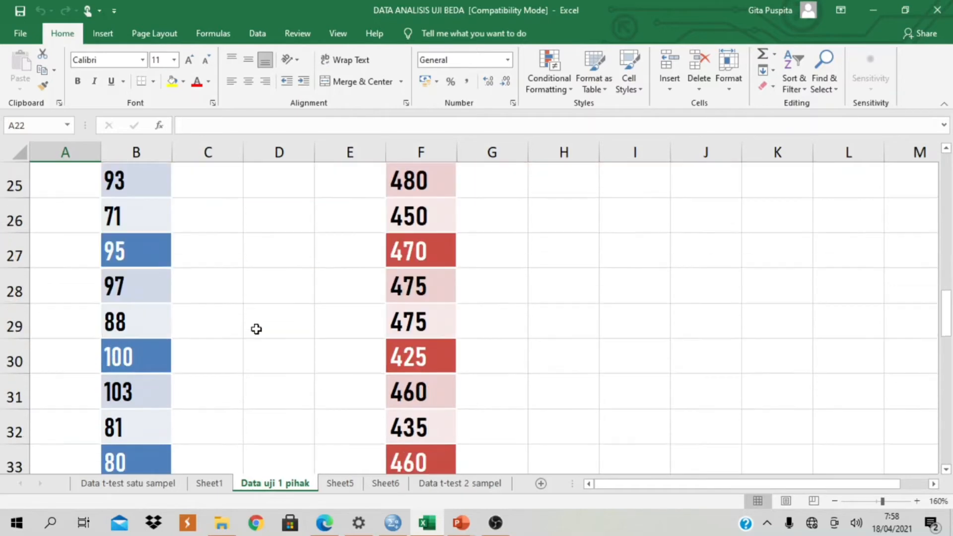
scroll(179, 283, up, 2)
drag(144, 298, 134, 433)
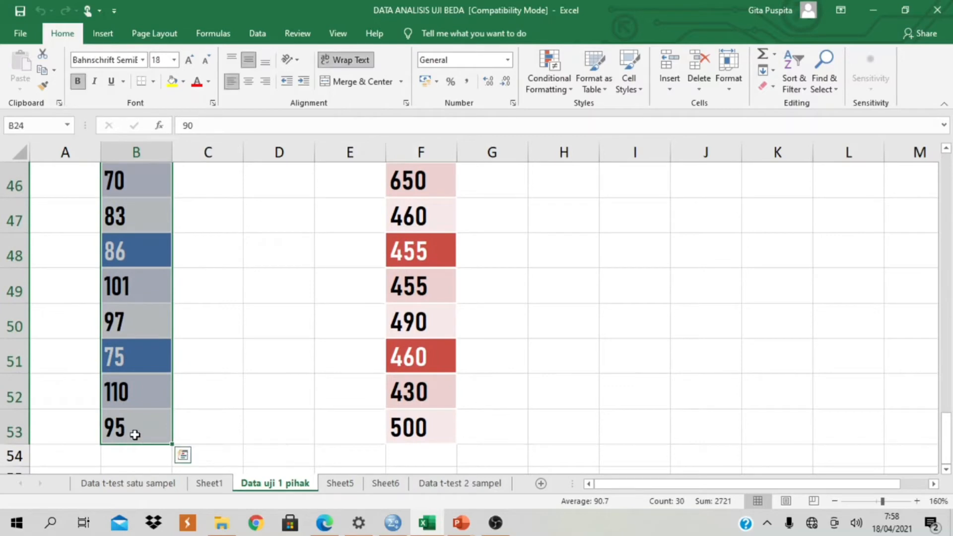
key(ctrl+c)
Return to SPSS, paste the copied scores into the IQ column from row 1, and check the pasted values.
click(392, 523)
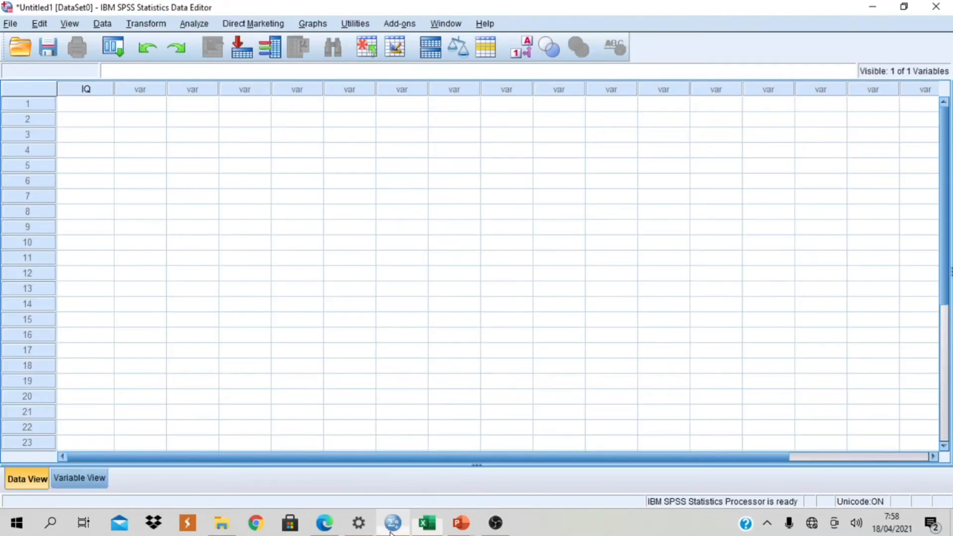
click(98, 109)
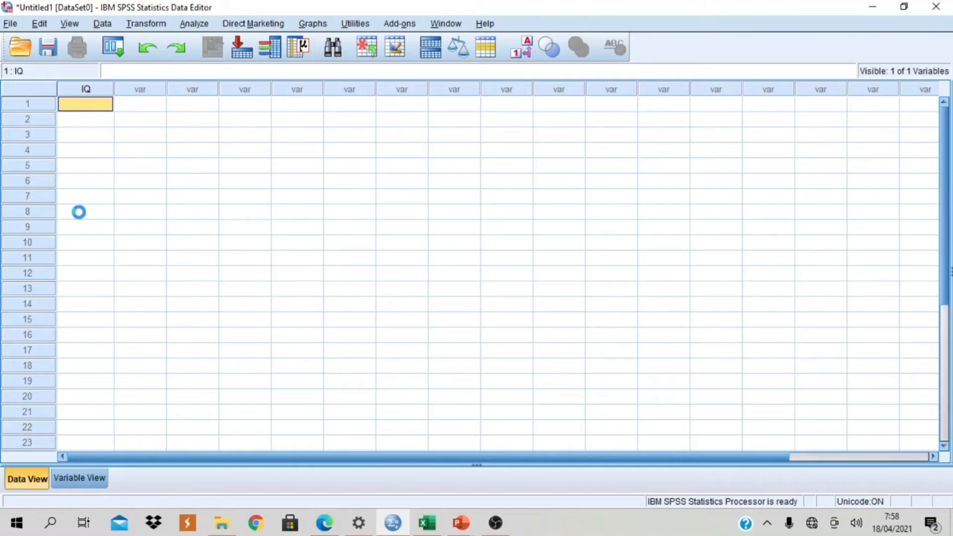
scroll(82, 217, down, 4)
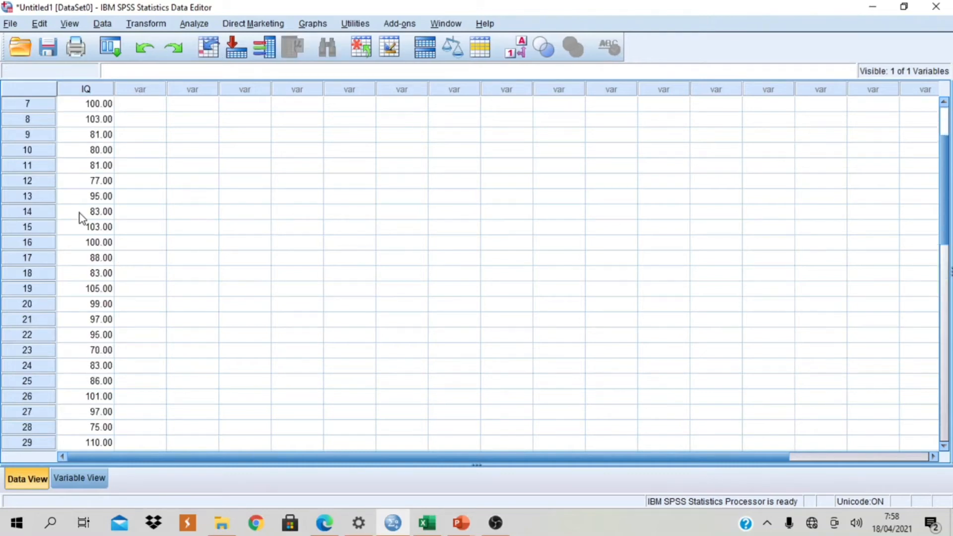
scroll(82, 217, up, 1)
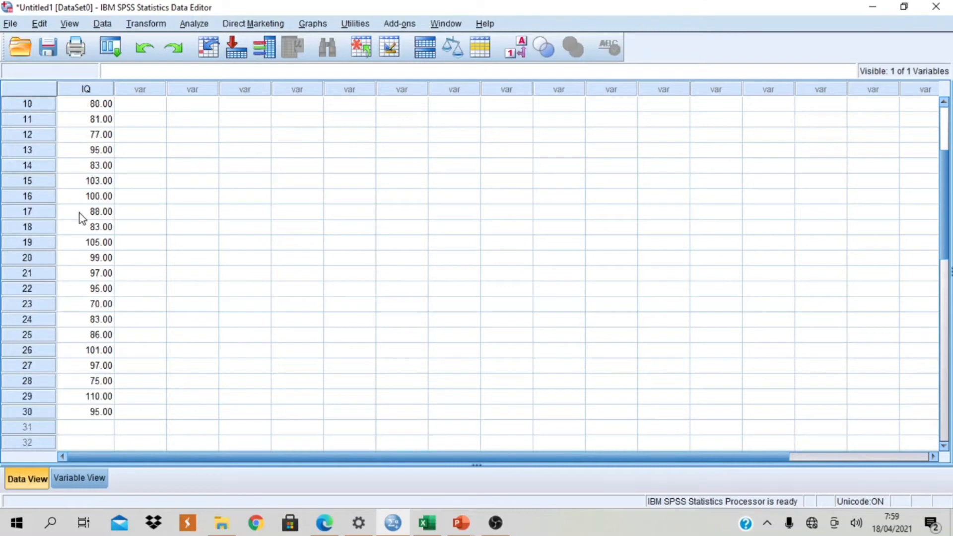
scroll(82, 218, up, 3)
scroll(85, 293, down, 3)
scroll(87, 194, up, 3)
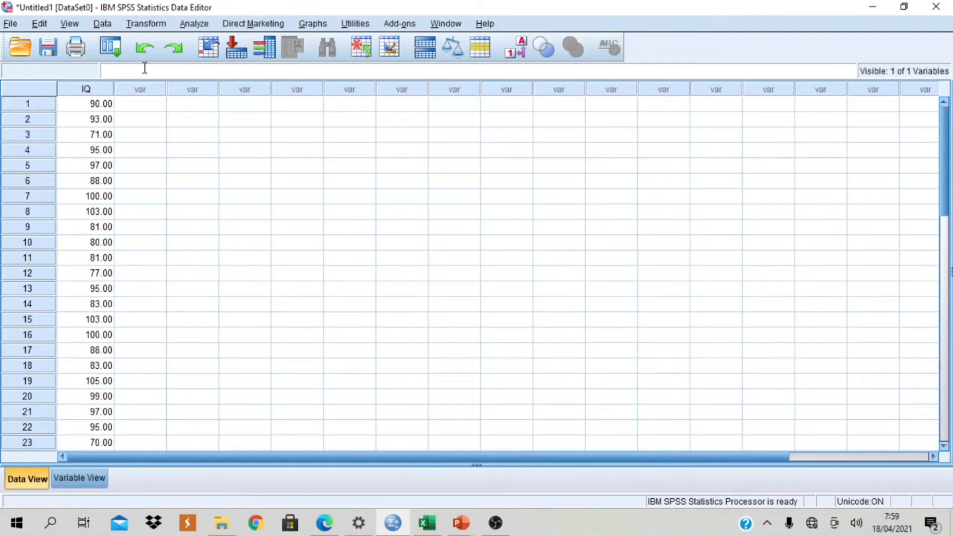
Set up a One-Sample T Test with IQ SISWA as the test variable and a test value of 110.
click(192, 25)
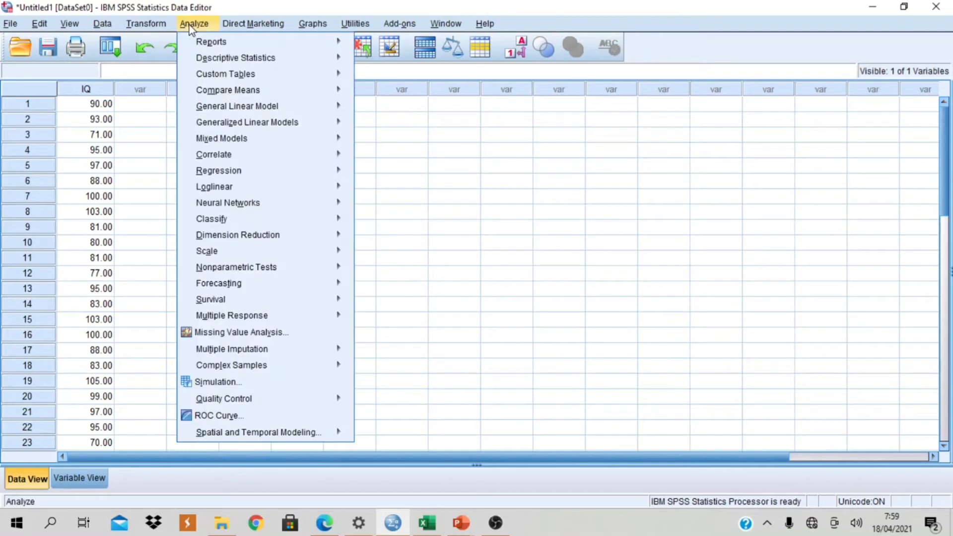
mouse_move(331, 93)
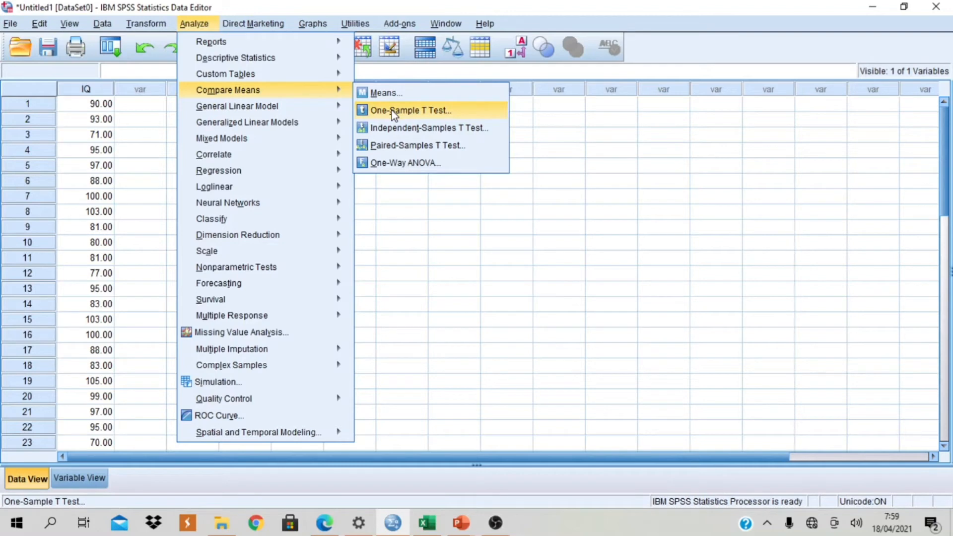
click(461, 110)
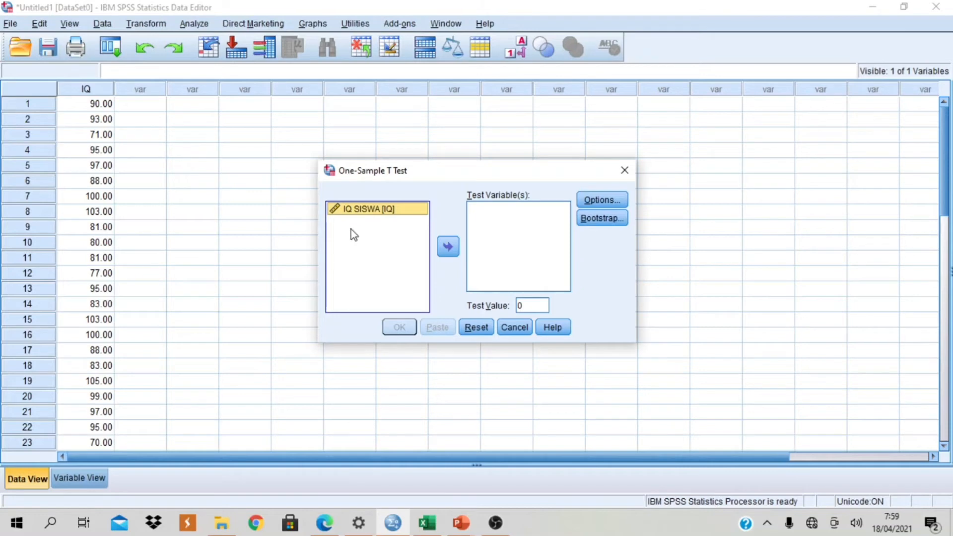
click(448, 248)
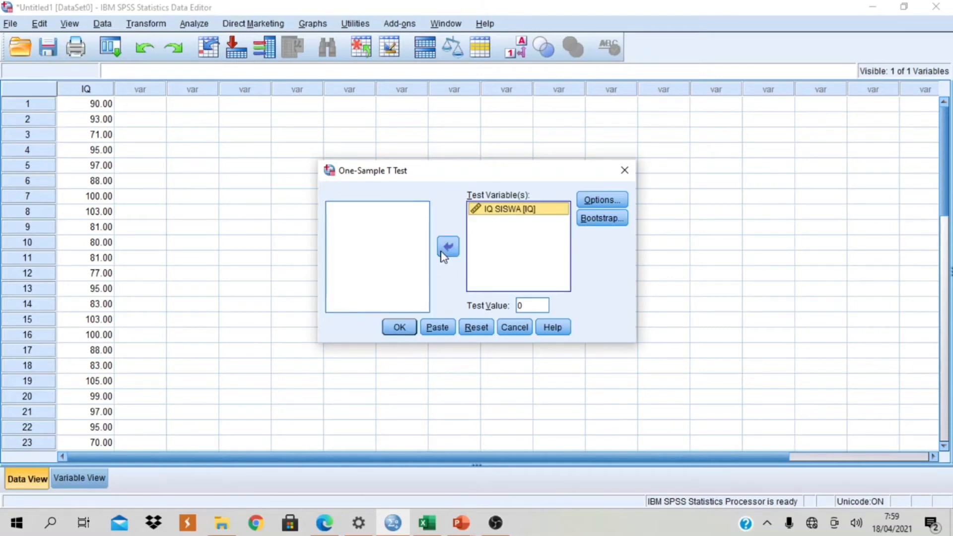
double_click(527, 303)
text(110)
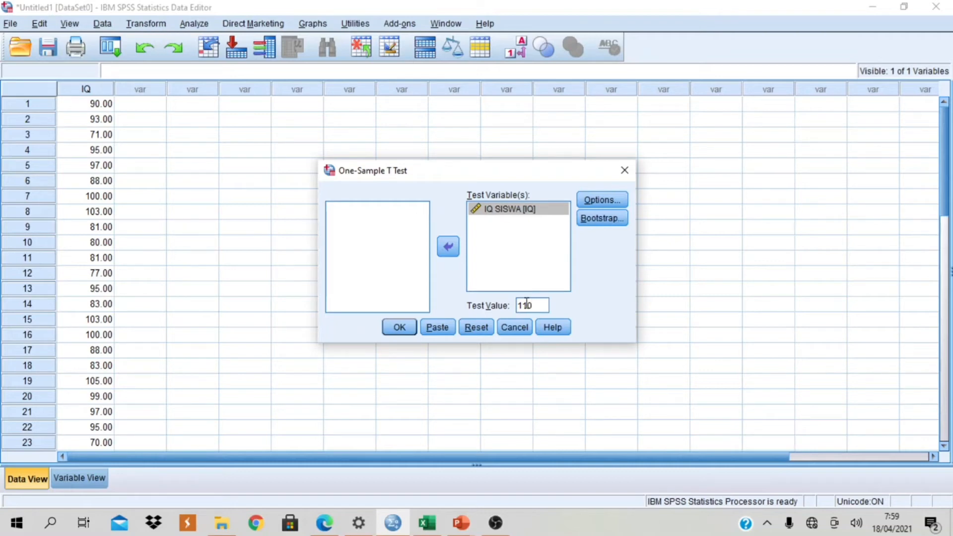
Keep the 95% confidence interval with cases excluded analysis by analysis, and run the One-Sample T Test.
click(611, 201)
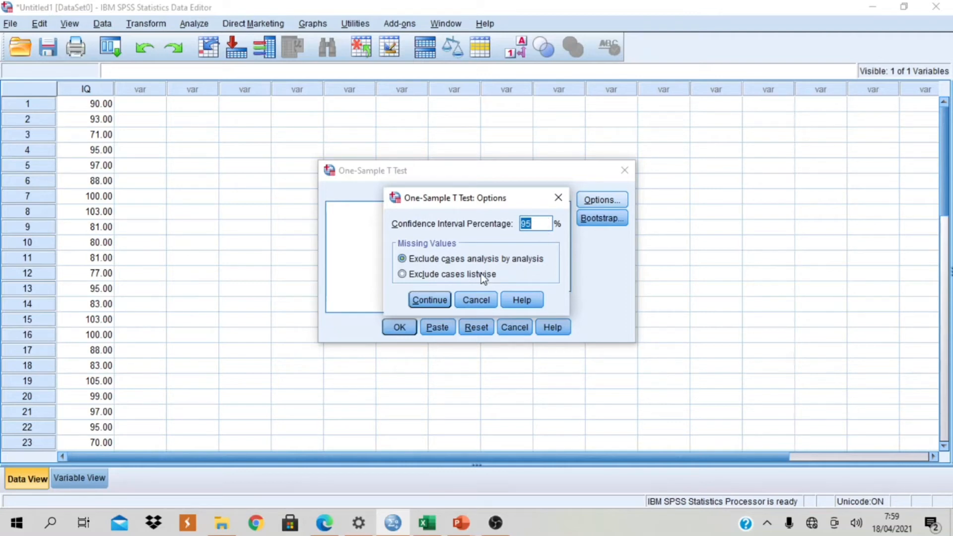
click(430, 300)
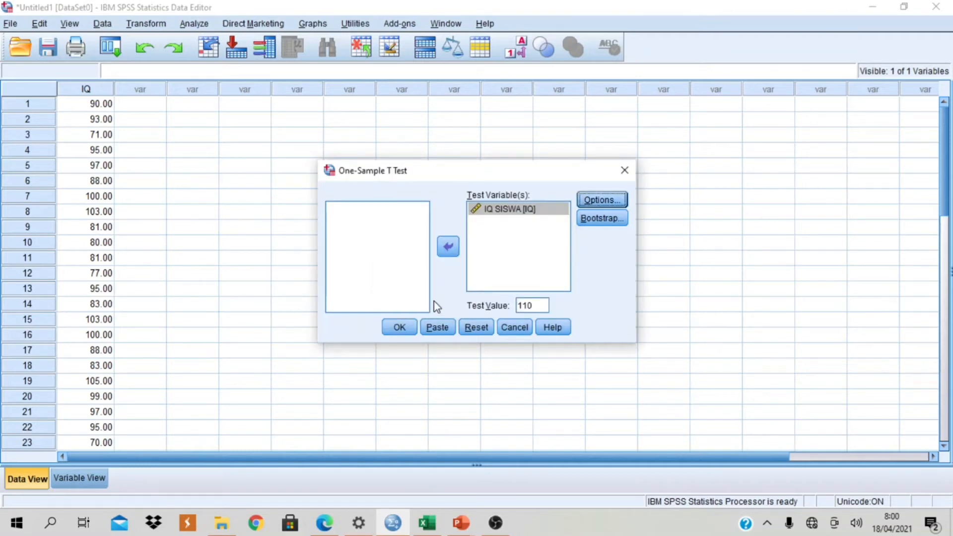
click(399, 333)
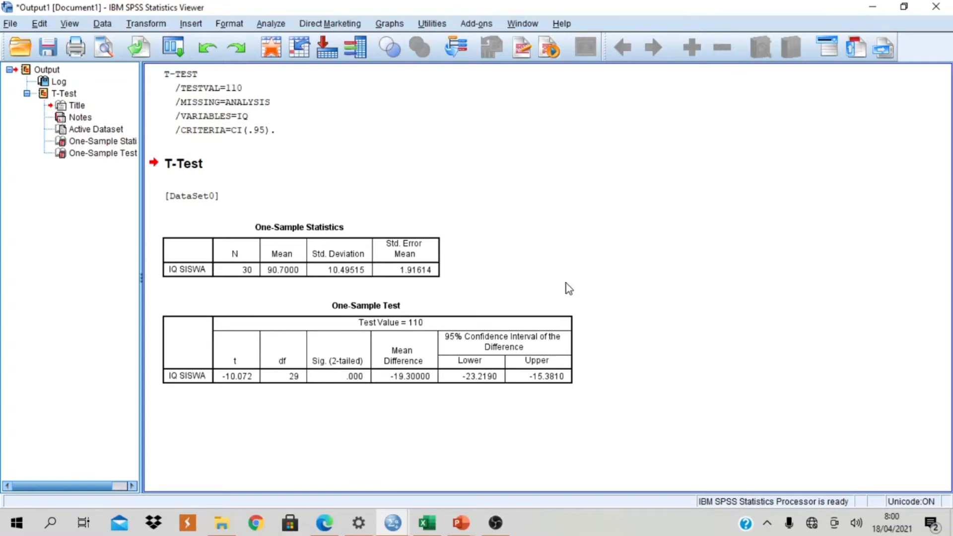
Examine the One-Sample Statistics and One-Sample Test tables in the output.
click(375, 256)
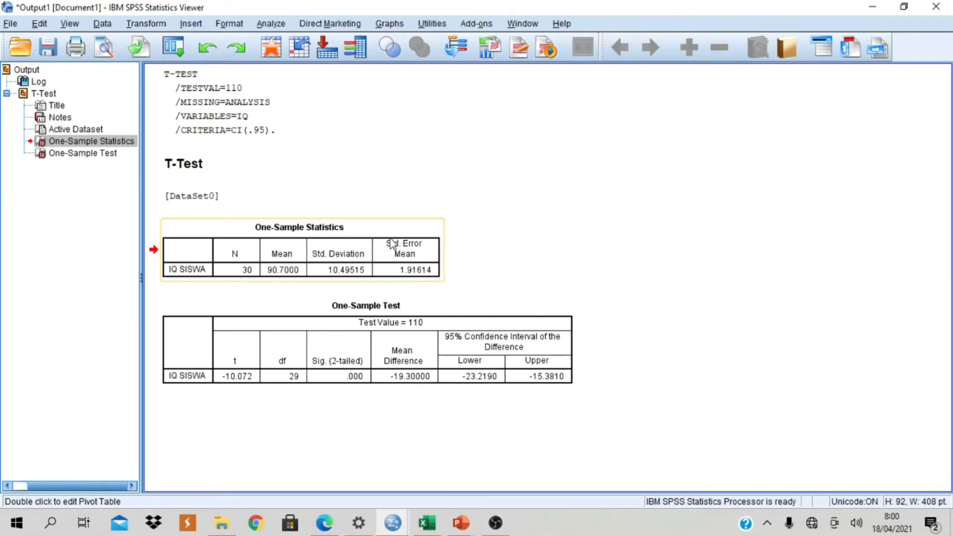
click(455, 341)
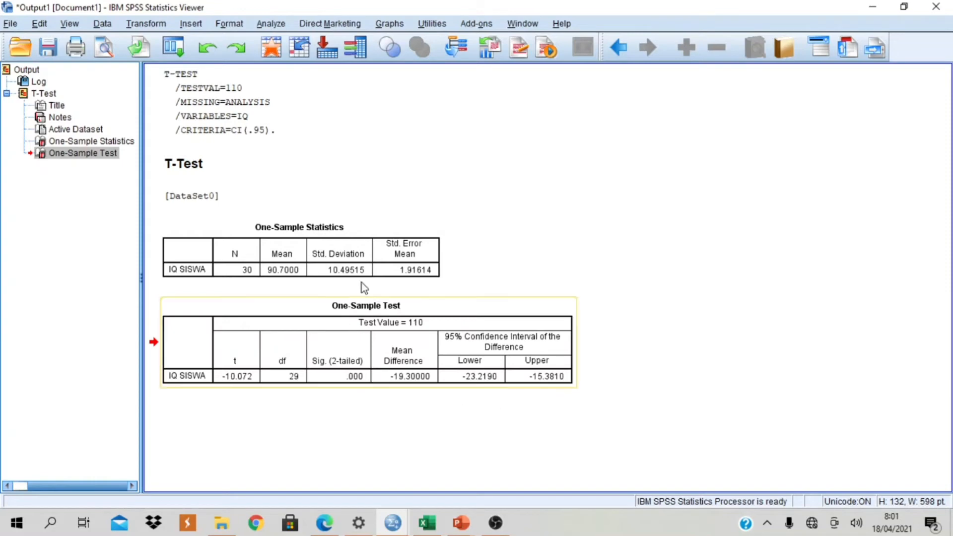
click(366, 273)
click(391, 335)
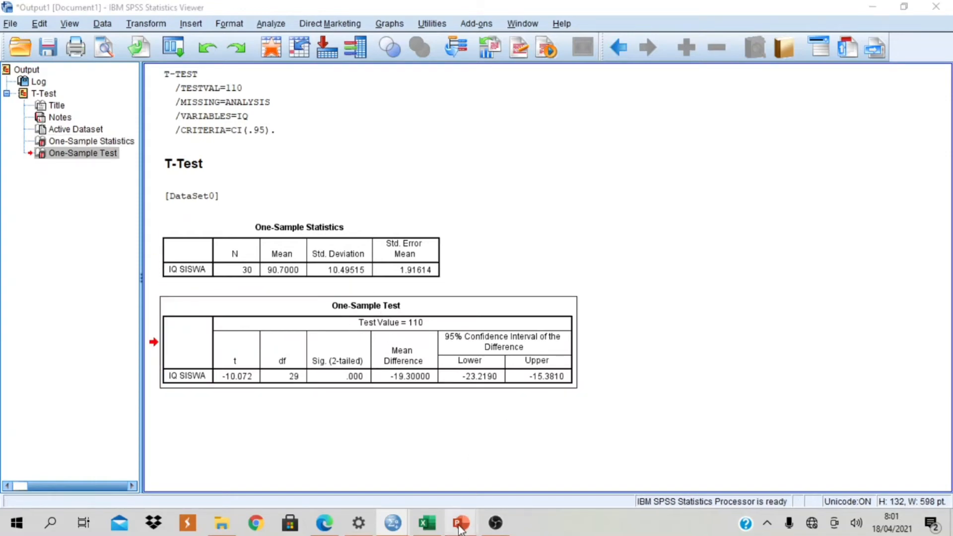
Switch to the PERTEMUAN 6 presentation in PowerPoint, view slide 19 with the test output tables as a slide show, and exit the show.
mouse_move(461, 523)
click(528, 484)
scroll(132, 421, down, 1)
click(133, 424)
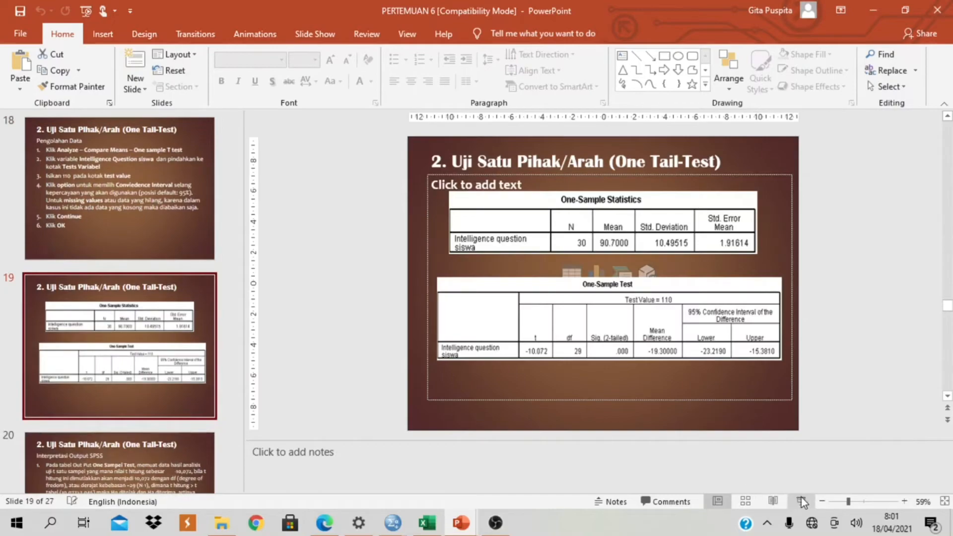
click(803, 501)
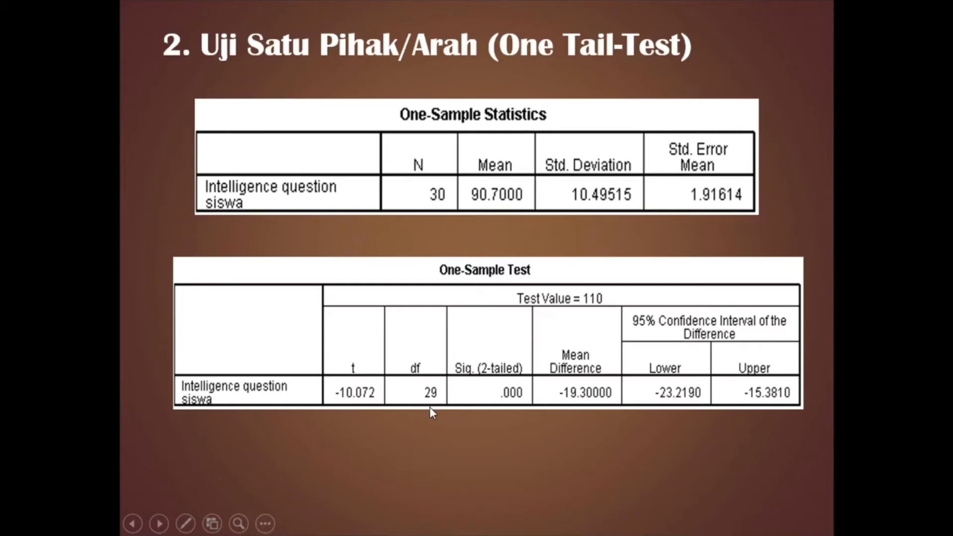
key(Escape)
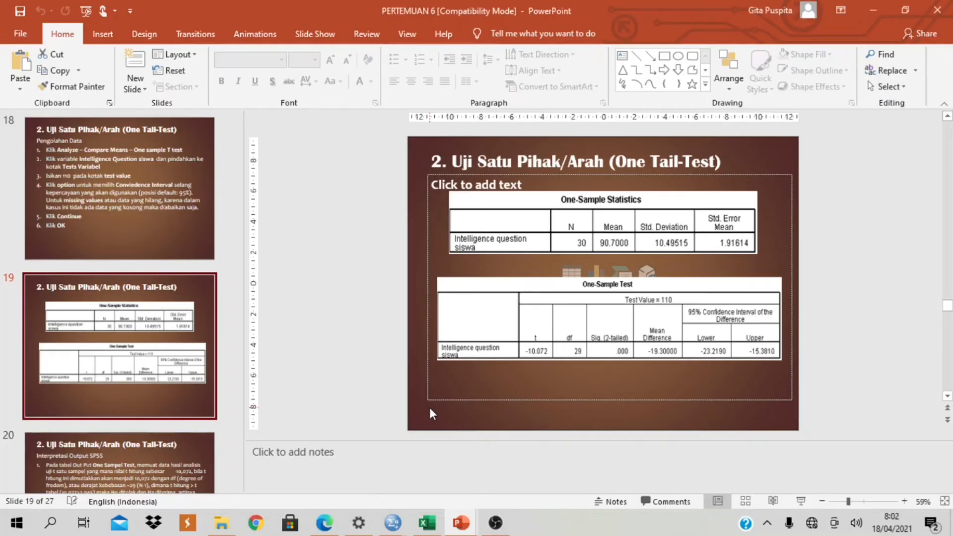
Switch to tabel-t.pdf in Edge and highlight the critical t value for df 29 in the 0.025/0.050 column.
click(324, 522)
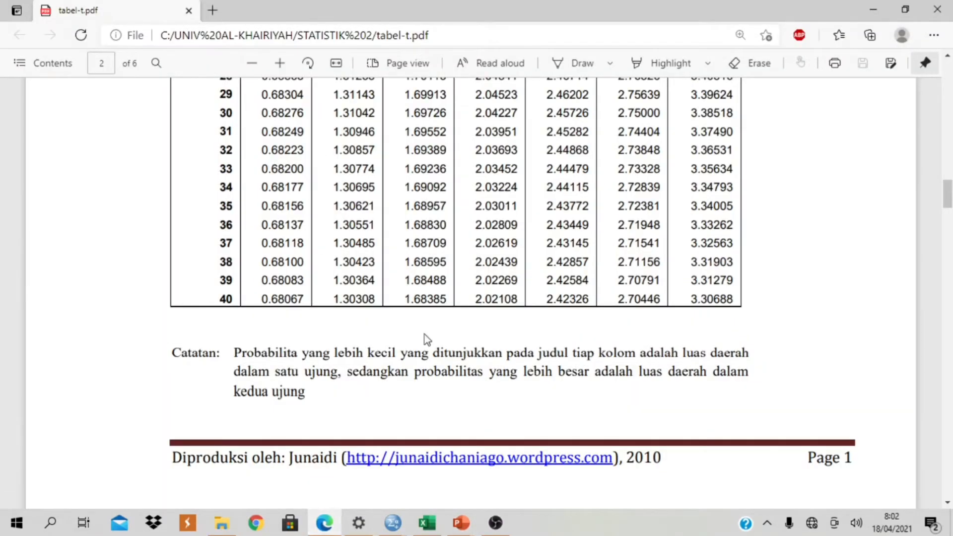
scroll(434, 312, up, 6)
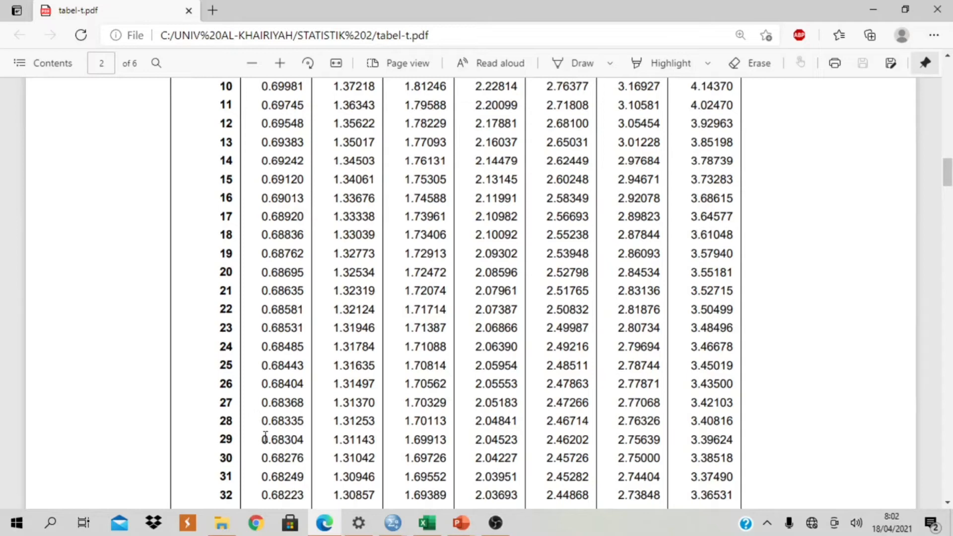
drag(219, 436, 240, 433)
click(473, 442)
drag(473, 442, 517, 441)
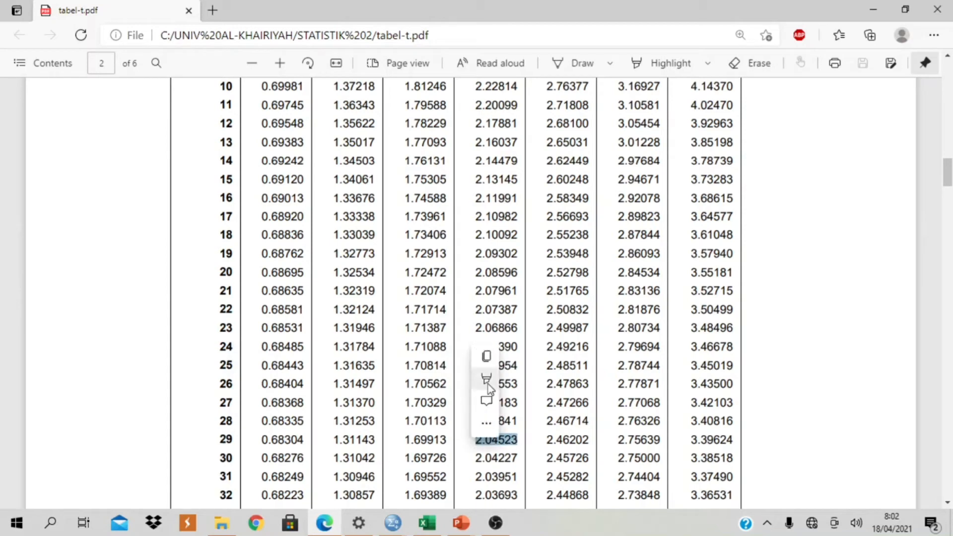
click(511, 378)
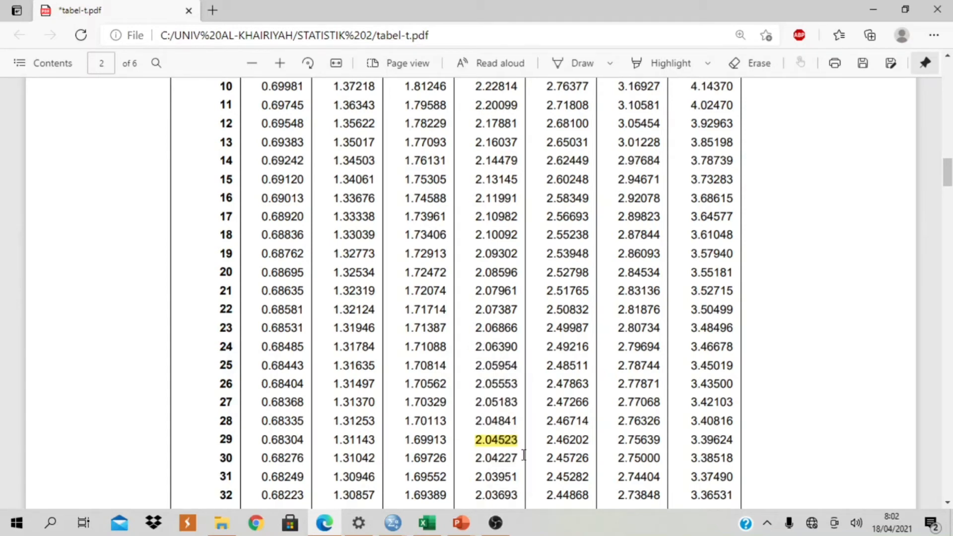
Check the probability column headings of the t-distribution table for df 1–40.
scroll(525, 452, down, 2)
scroll(525, 254, up, 5)
scroll(525, 255, up, 6)
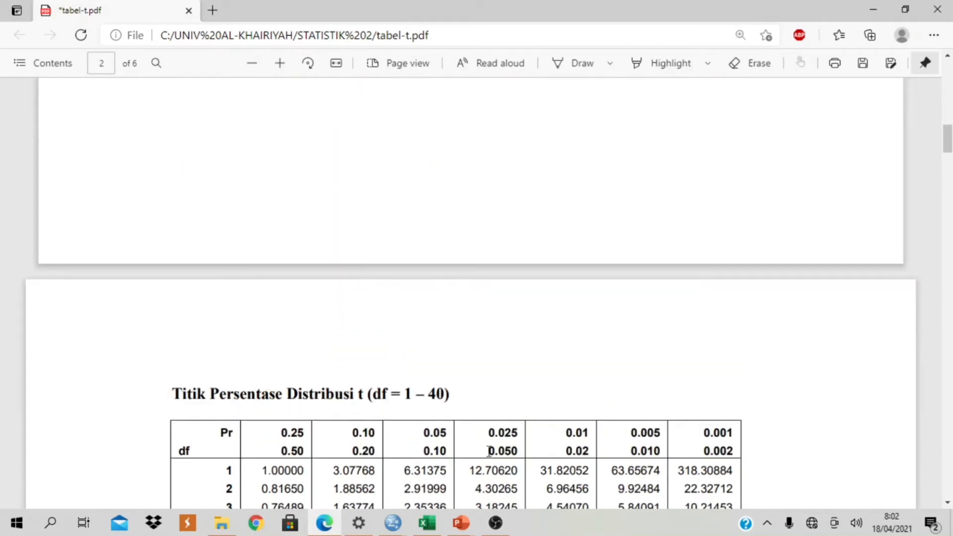
Select the 0.050 column heading in the t-table and follow that column down to the highlighted critical value for df 29.
drag(489, 452, 519, 451)
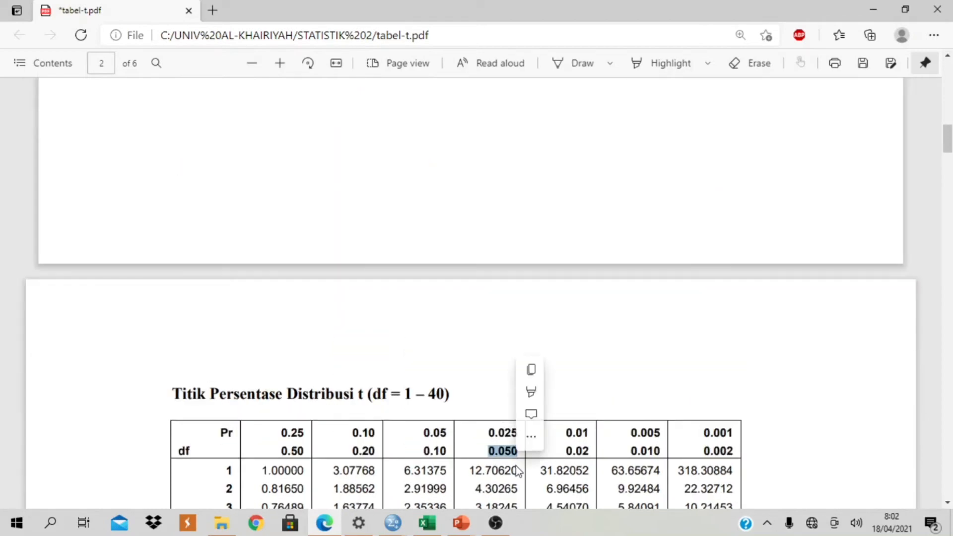
scroll(517, 470, down, 8)
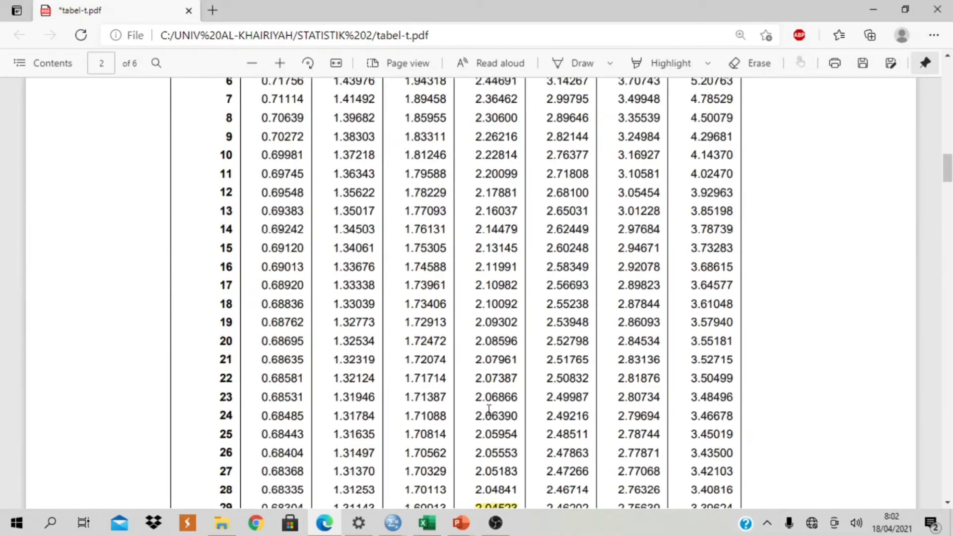
scroll(489, 411, down, 1)
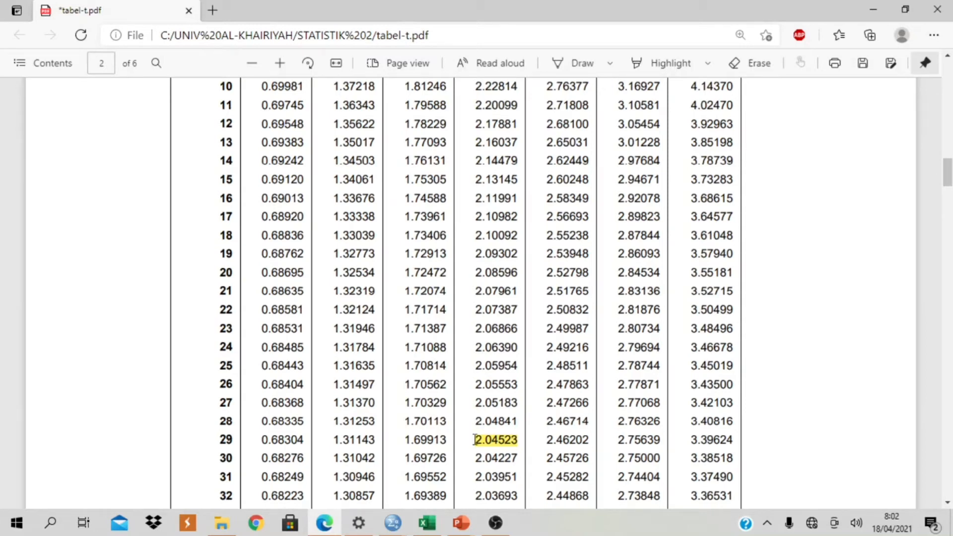
click(476, 440)
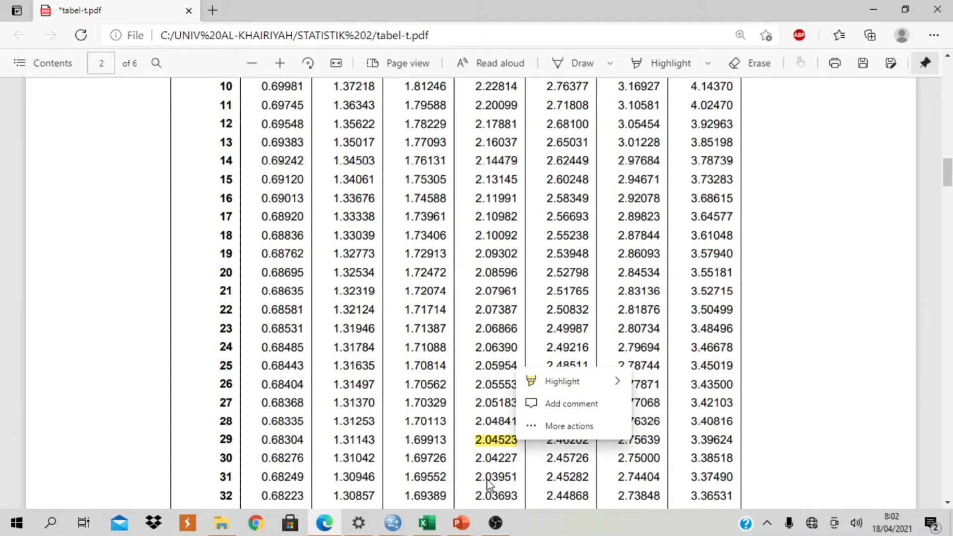
Switch to the PERTEMUAN 6 presentation in PowerPoint and view slide 20 with the SPSS output interpretation as a slide show.
mouse_move(461, 523)
click(541, 462)
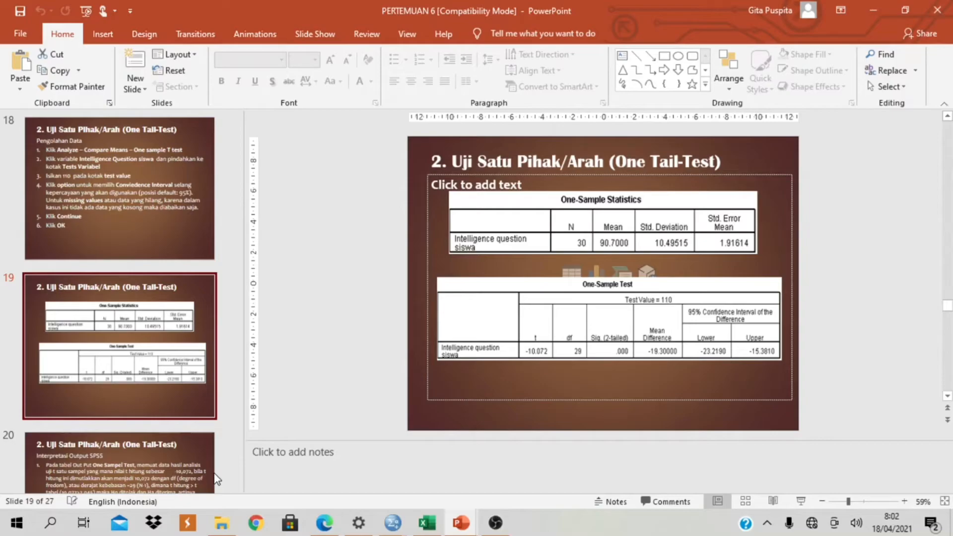
click(119, 462)
key(shift+F5)
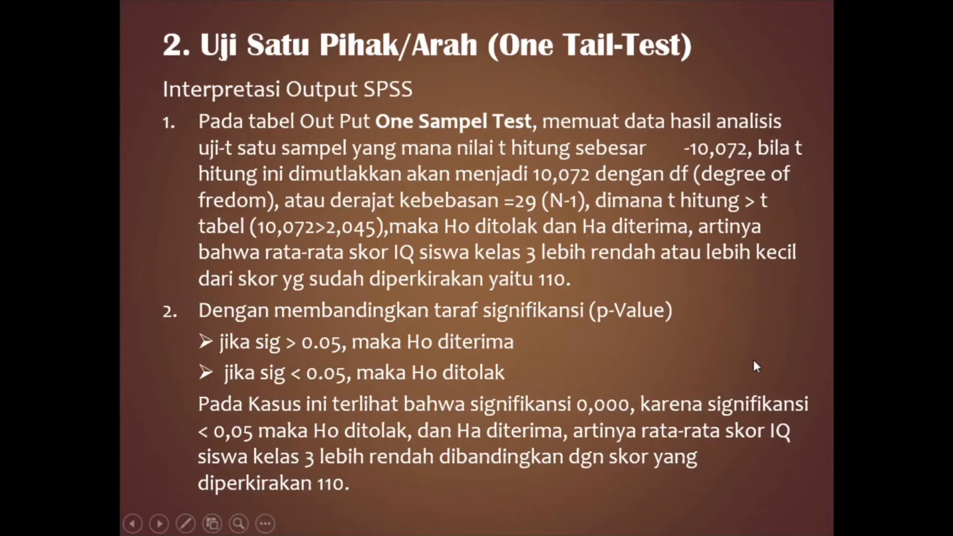
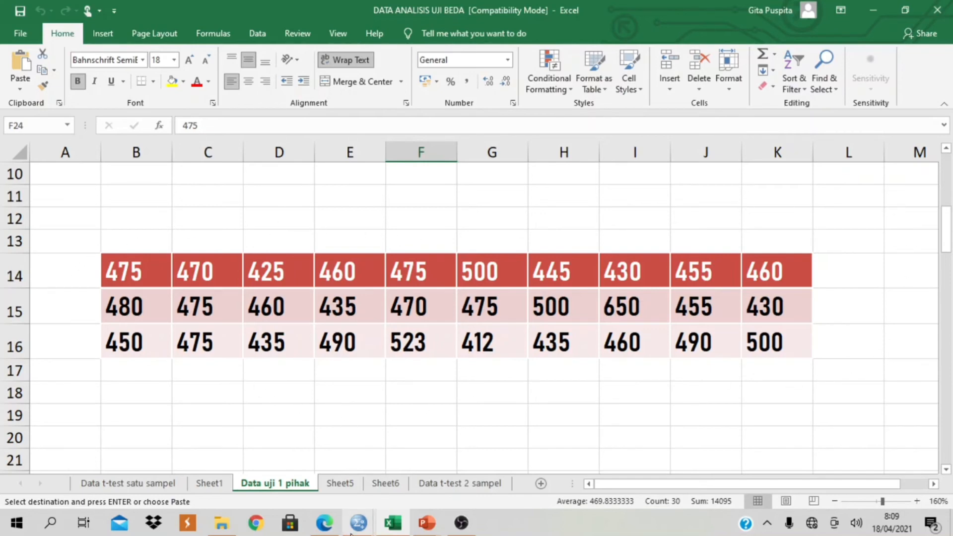
Switch to the empty SPSS Data Editor and define a new variable named TOEFL in the first row.
mouse_move(359, 522)
click(341, 493)
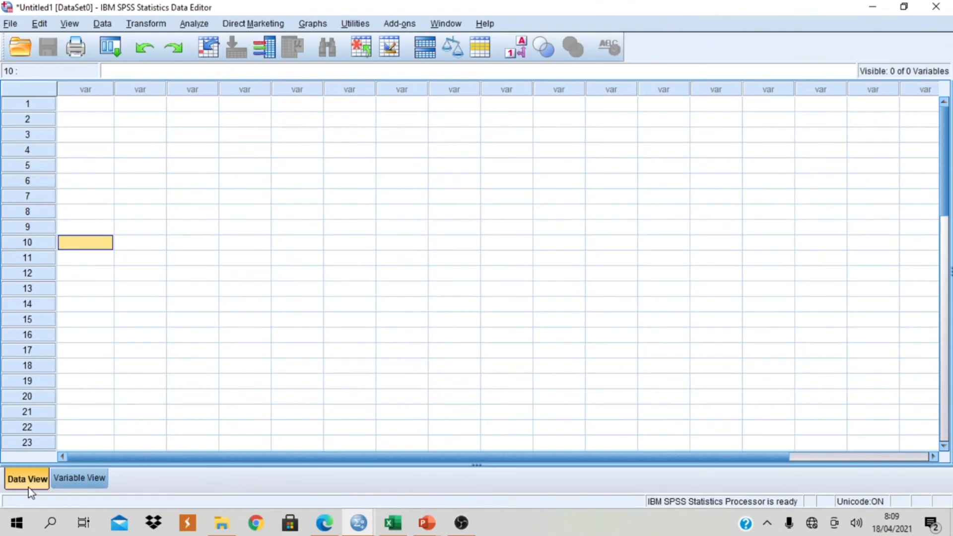
click(80, 477)
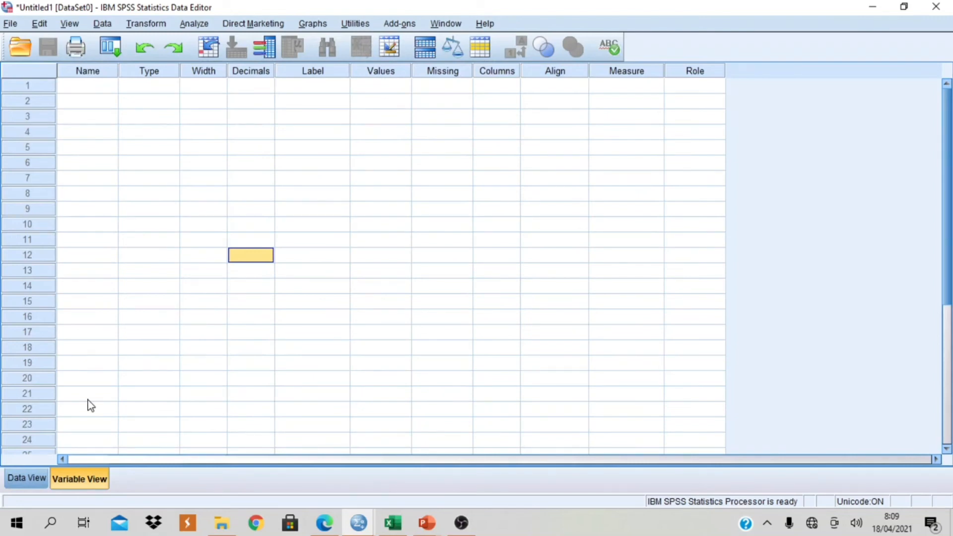
double_click(97, 86)
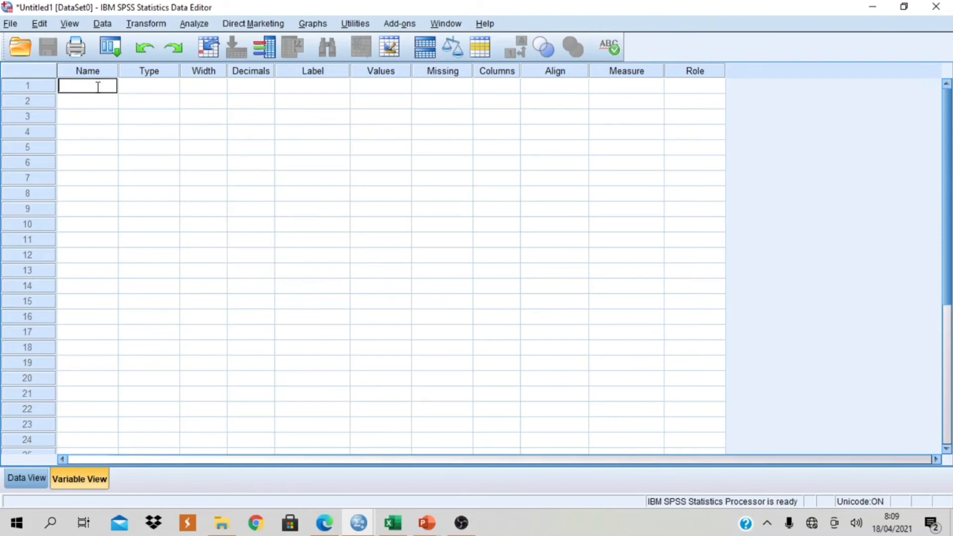
text(TOEFL)
Give the TOEFL variable the label SKOR TOEFL and set its decimals to 0.
click(290, 87)
click(291, 87)
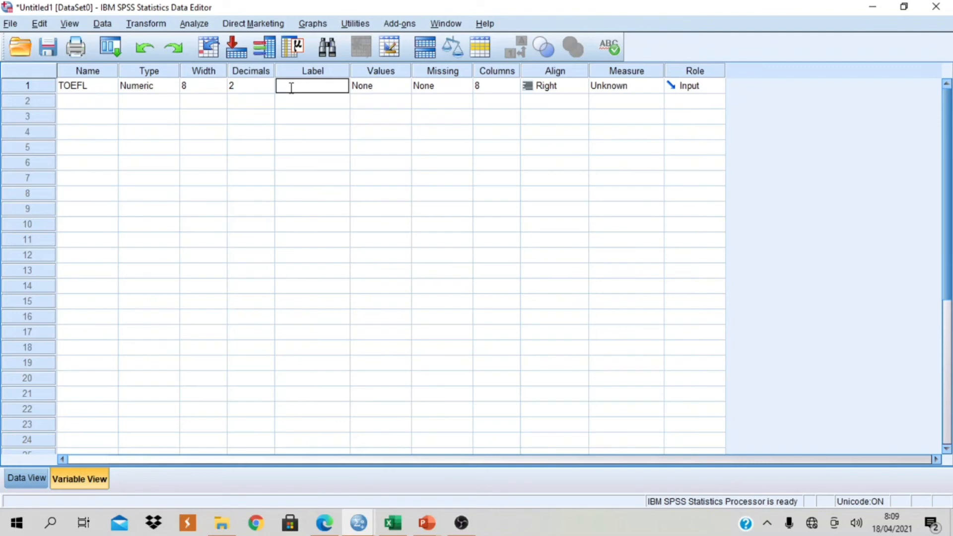
text(SKOR TE)
text(EFL)
click(267, 92)
click(268, 89)
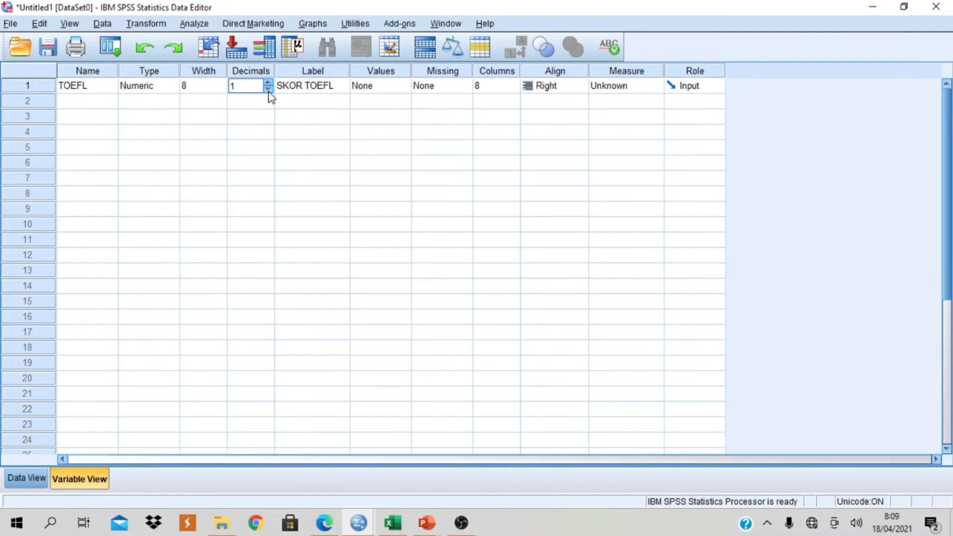
click(269, 89)
Paste the copied scores into the TOEFL data column starting at row 1 and check the column down to its last entry.
click(22, 481)
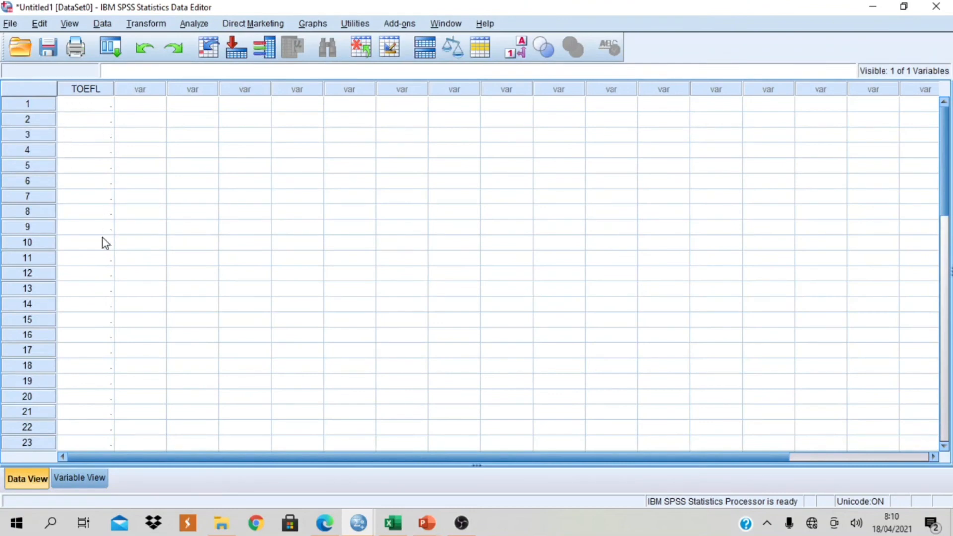
click(93, 106)
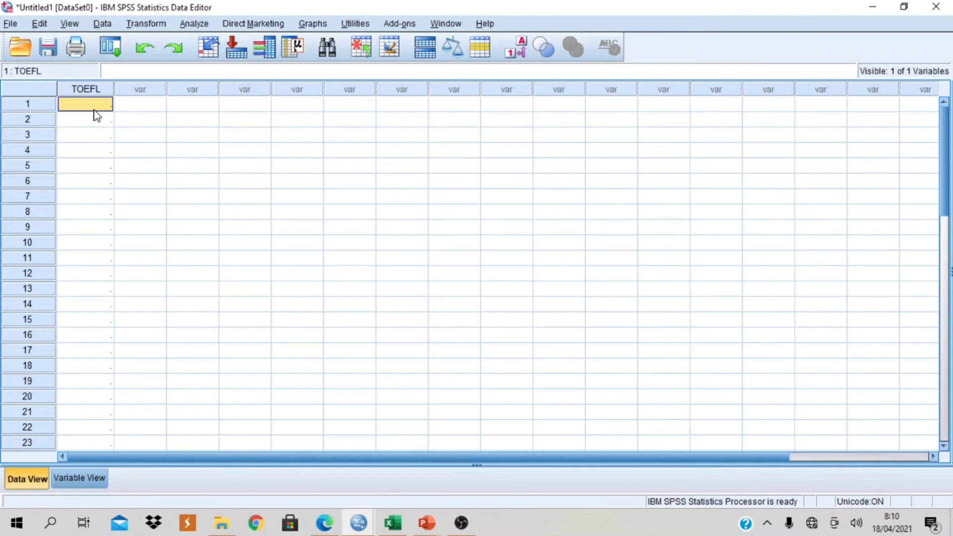
key(ctrl+v)
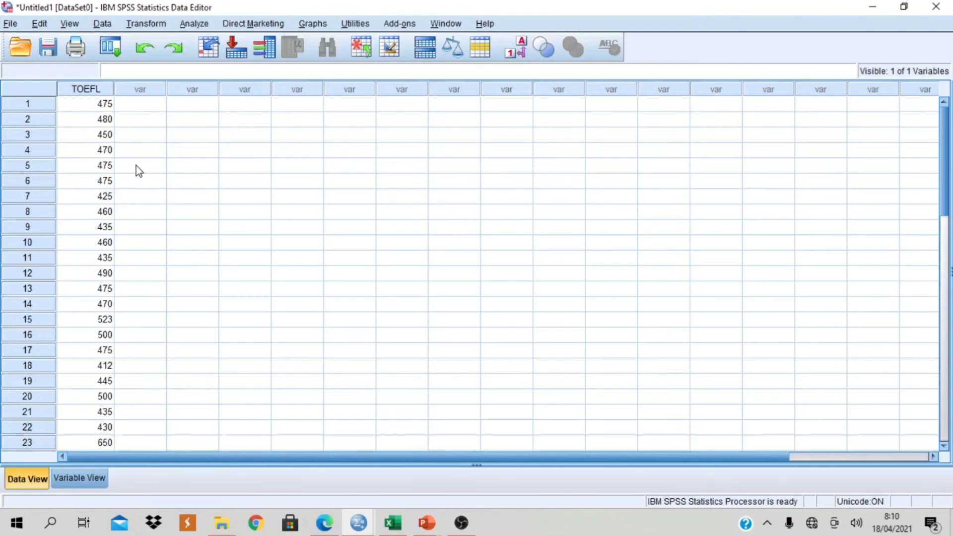
scroll(99, 199, down, 5)
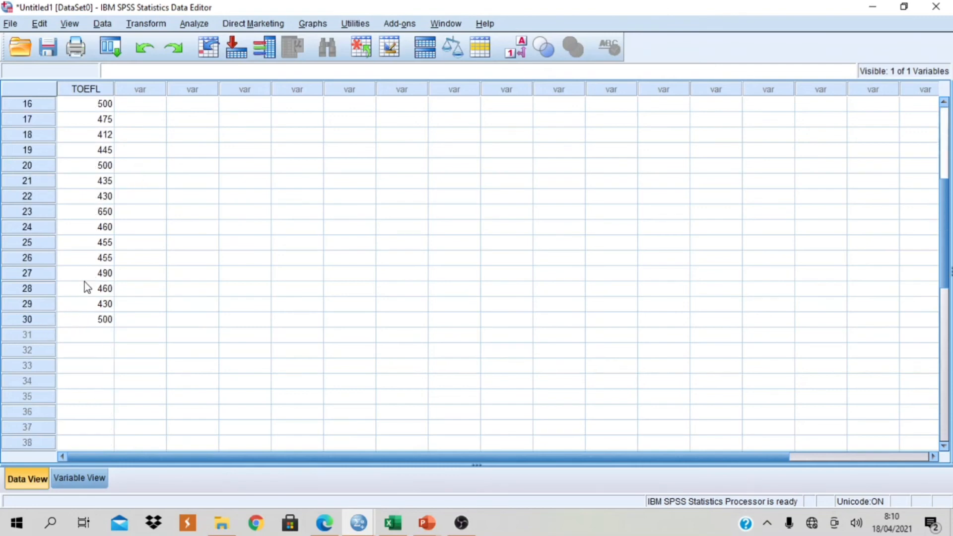
scroll(98, 257, up, 5)
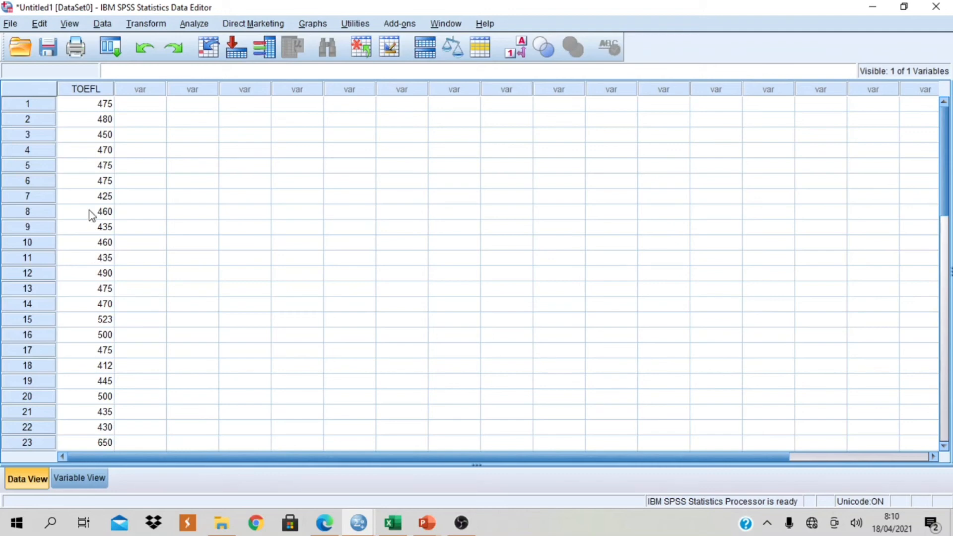
Set up a One-Sample T Test with SKOR TOEFL as the test variable and a test value of 450.
click(198, 26)
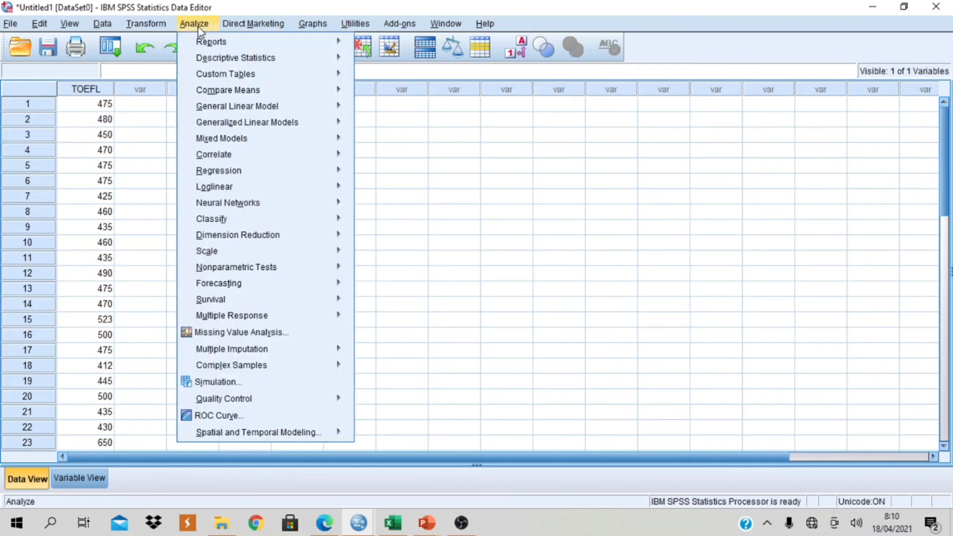
mouse_move(317, 95)
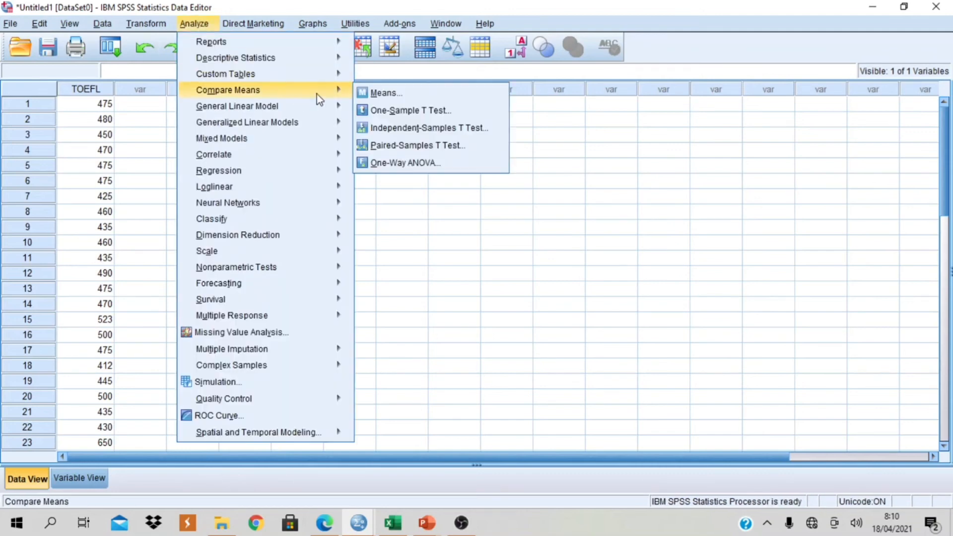
click(462, 115)
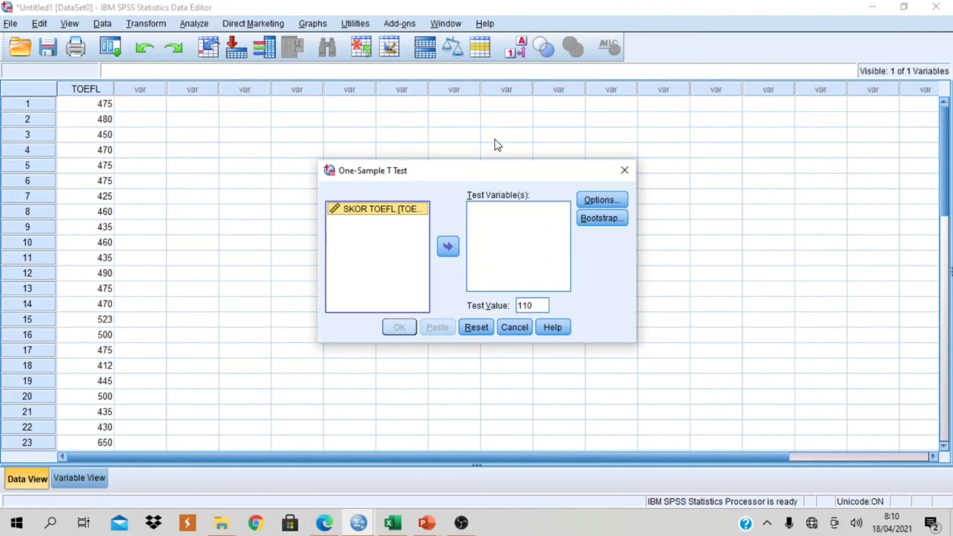
click(448, 247)
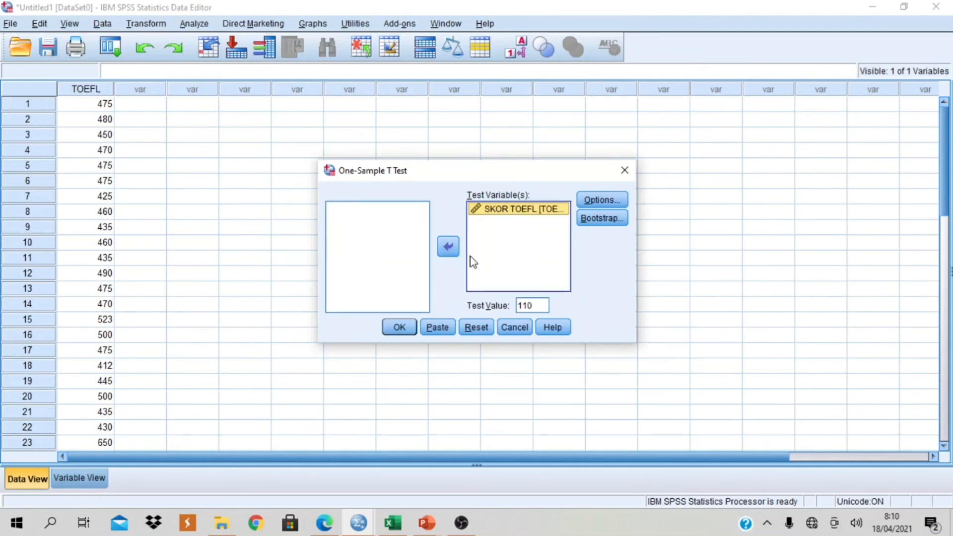
double_click(538, 304)
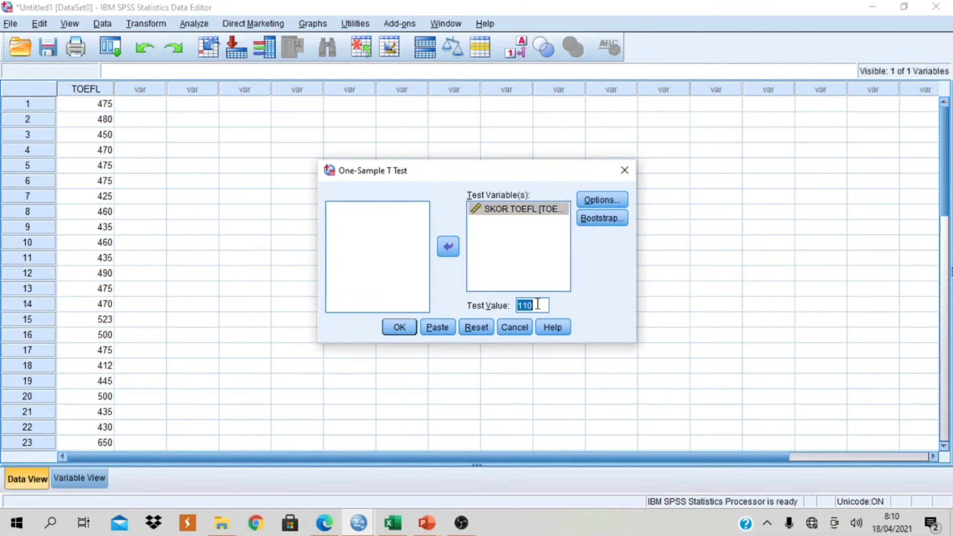
text(450)
Keep the 95% confidence interval and analysis-by-analysis exclusion in the test options, and run the t test.
click(618, 200)
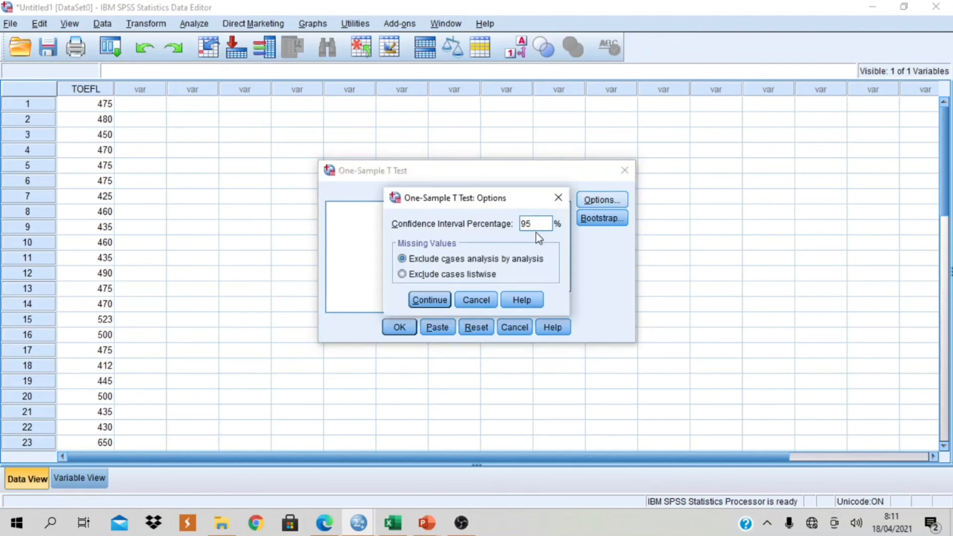
click(429, 300)
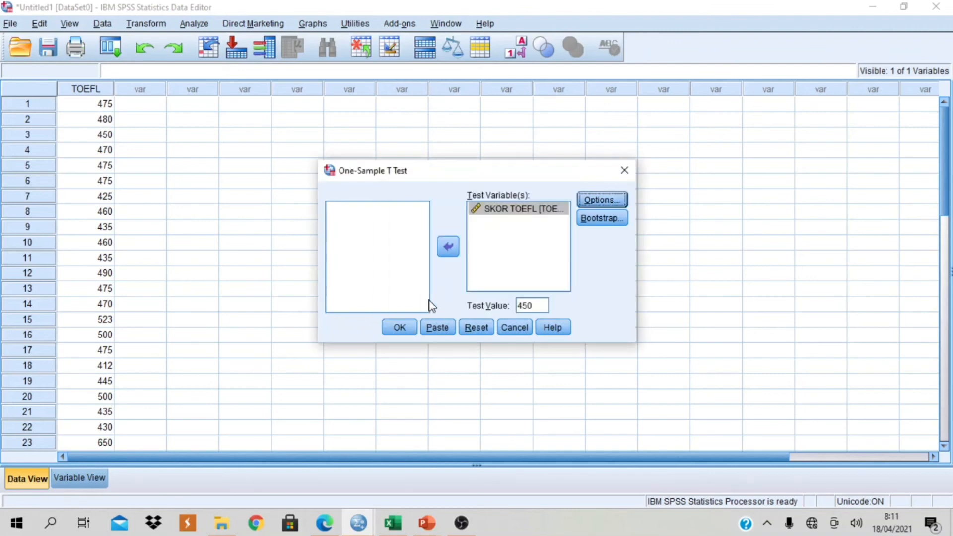
click(400, 331)
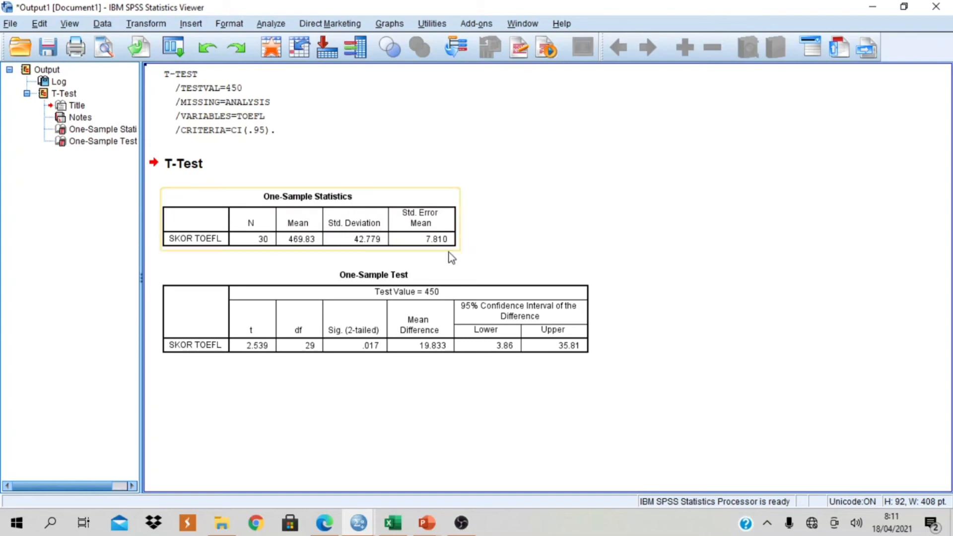
Select the One-Sample Test output table, then switch to PERTEMUAN 6 in PowerPoint and present slides 24 and 25 as a slide show.
click(373, 310)
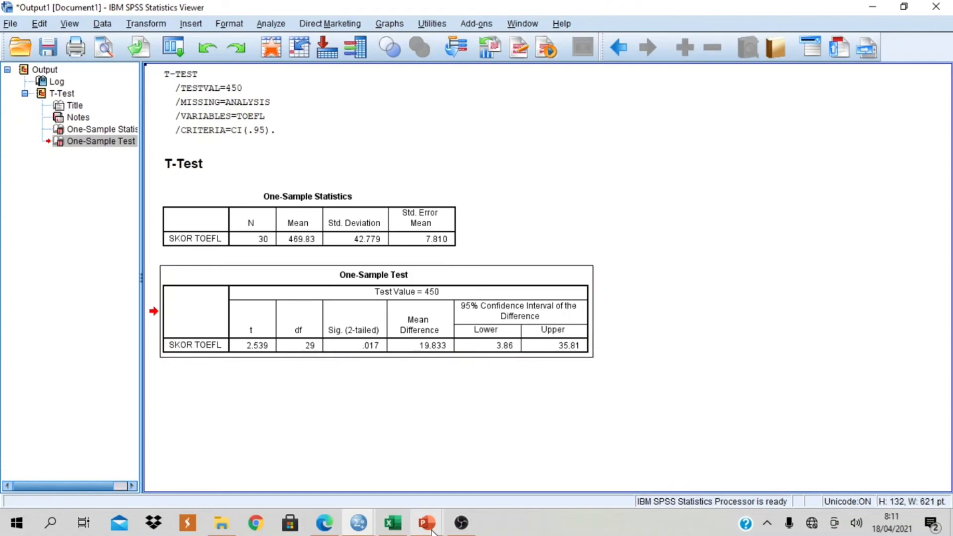
mouse_move(428, 526)
click(475, 477)
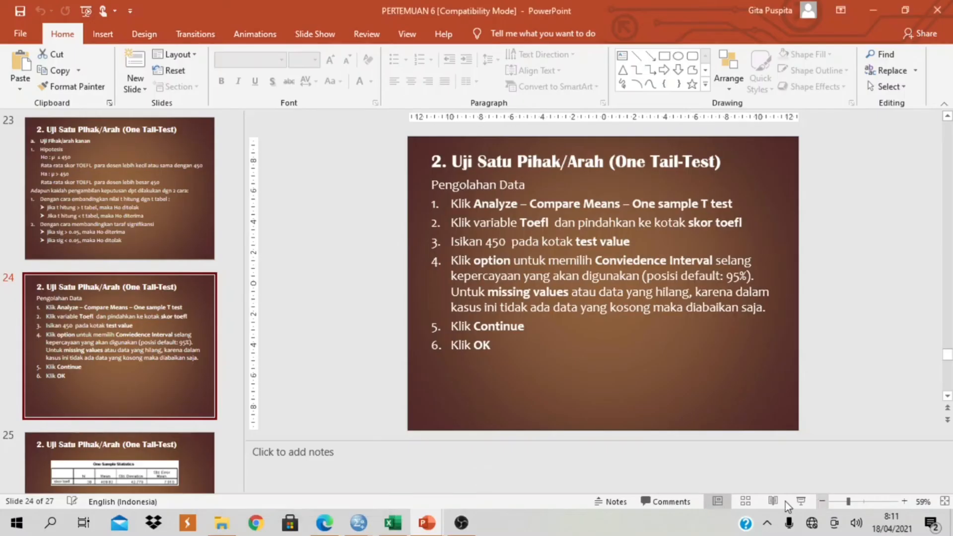
click(801, 502)
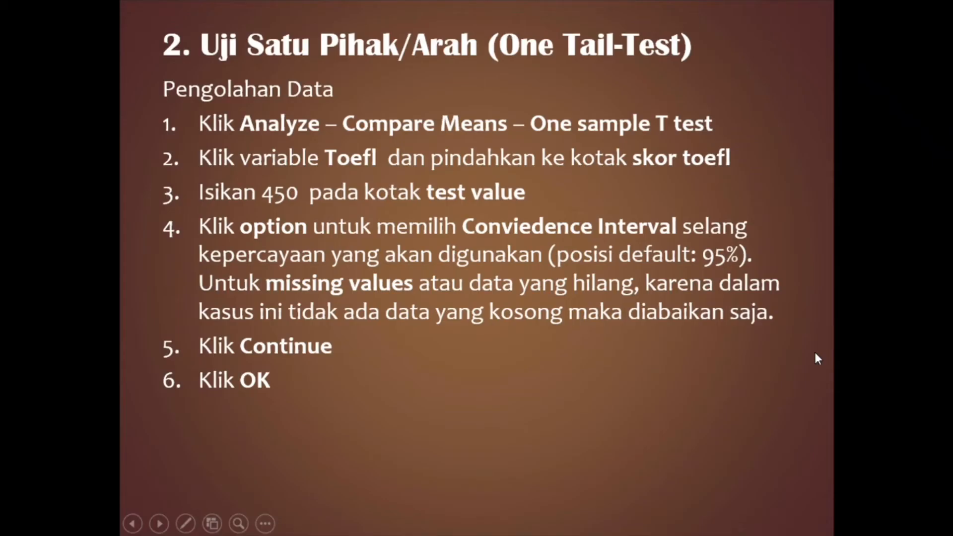
click(815, 354)
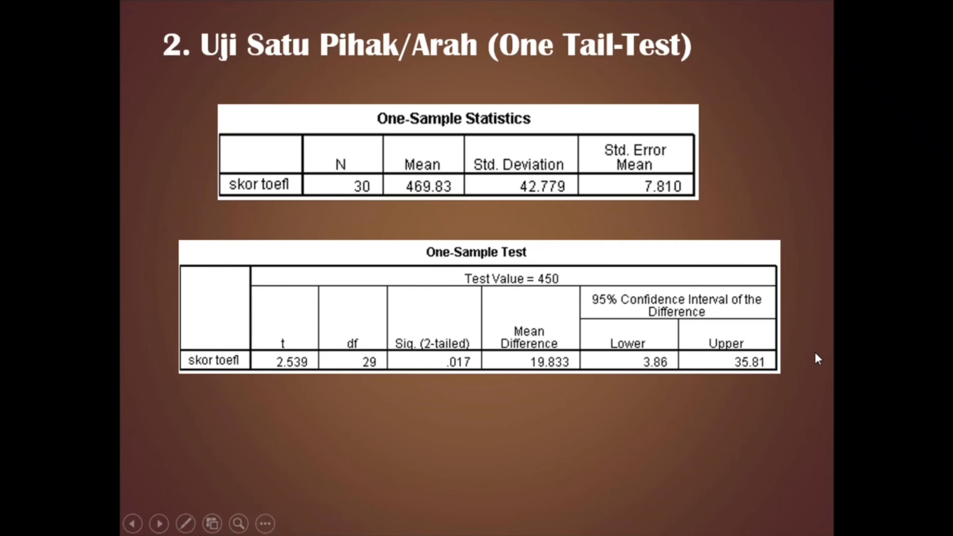